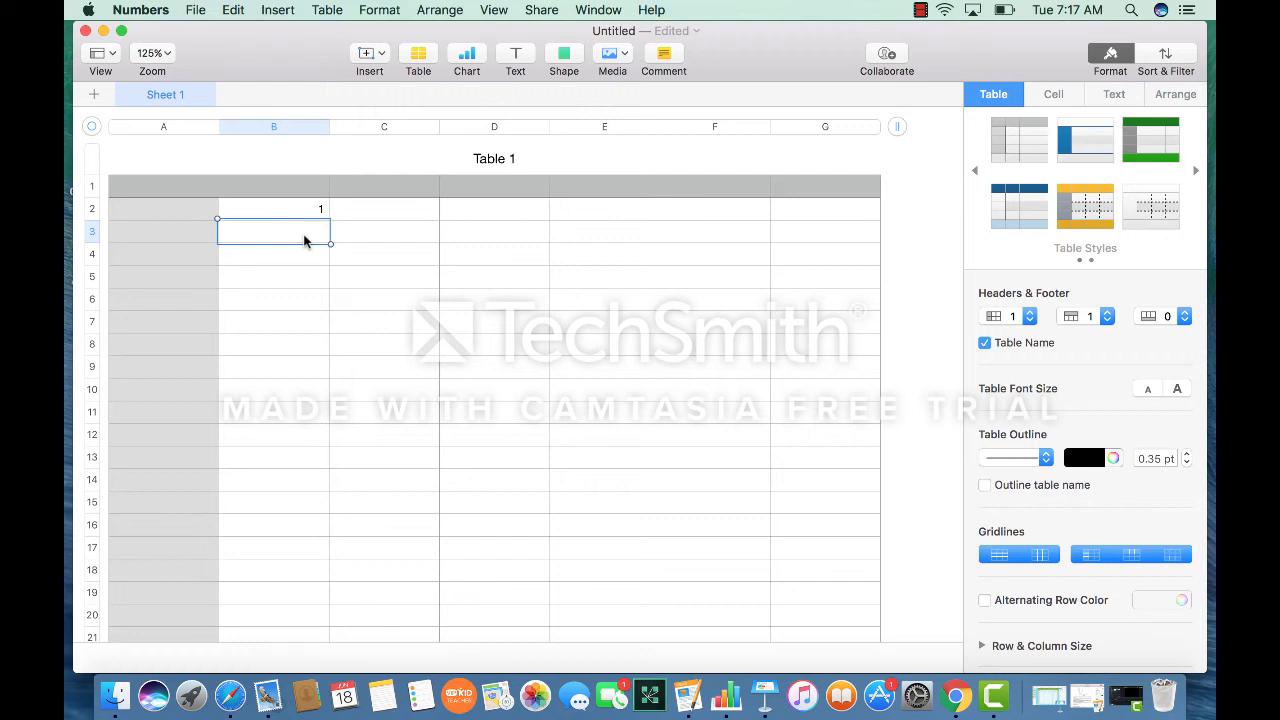
Fill cells B3 through B7 with the values 2, 3, 4, 5 and 6
left_click(302, 260)
type("3")
left_click(309, 286)
type("4")
left_click(308, 309)
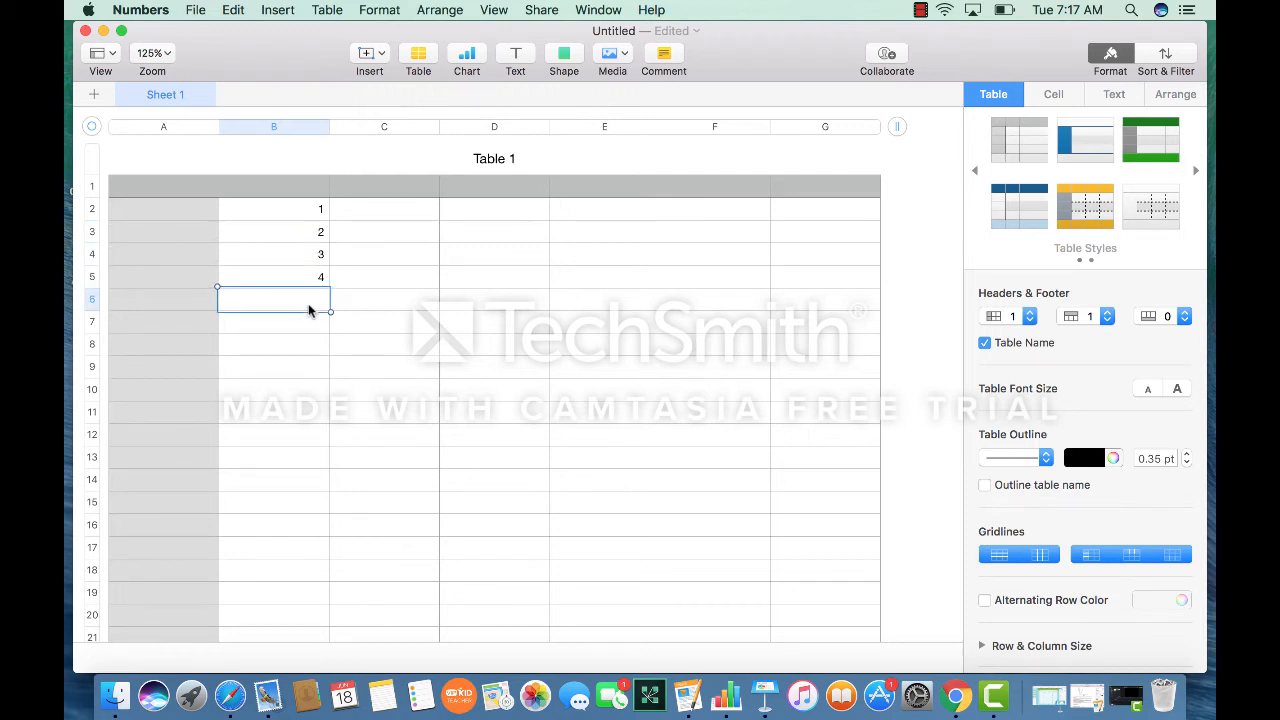
type("5")
left_click(309, 333)
type("6")
Enter 10, 21, 40, 80, 85 and 91 in cells C2 through C7
left_click(360, 211)
type("10")
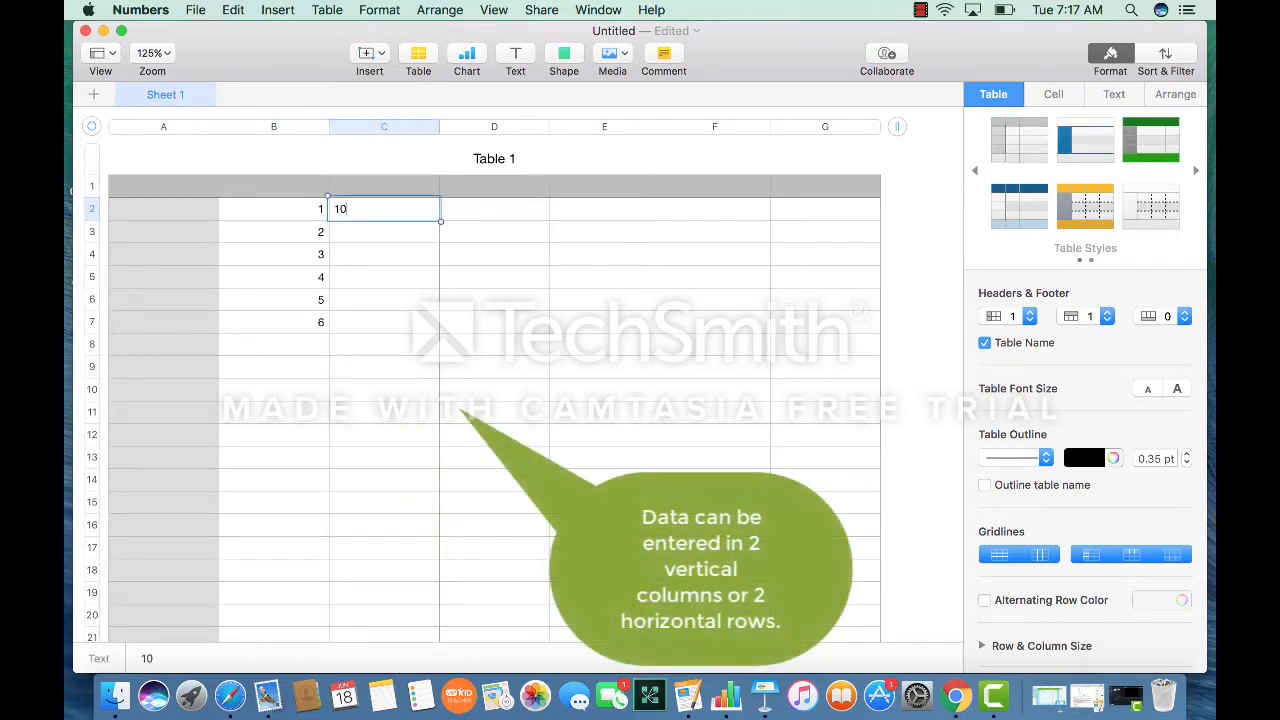
left_click(353, 239)
type("21")
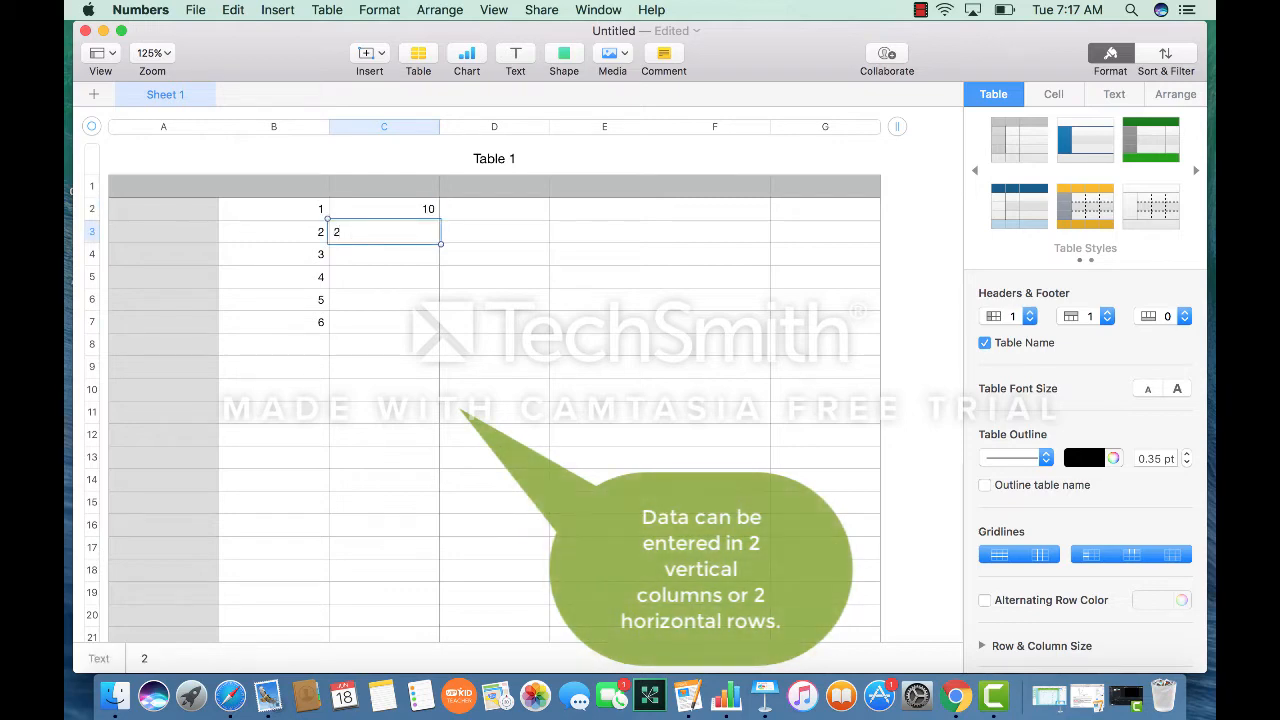
left_click(352, 260)
type("4")
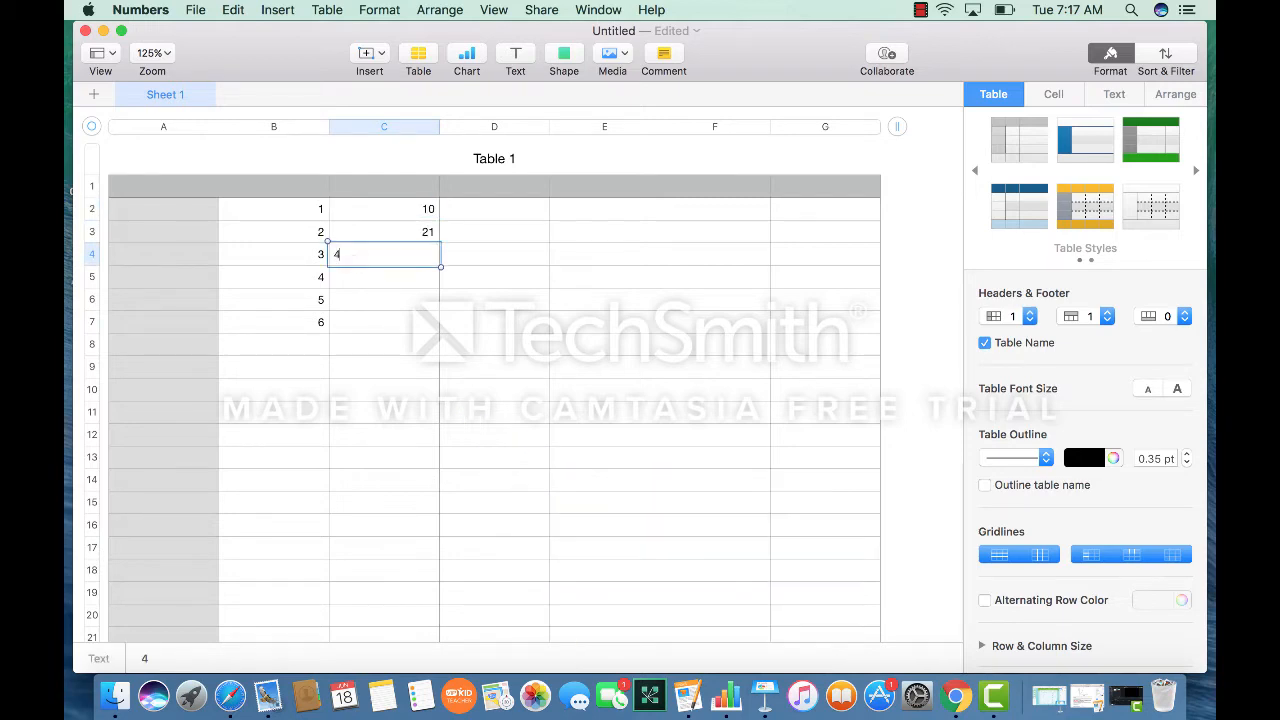
type("0")
left_click(361, 286)
type("80")
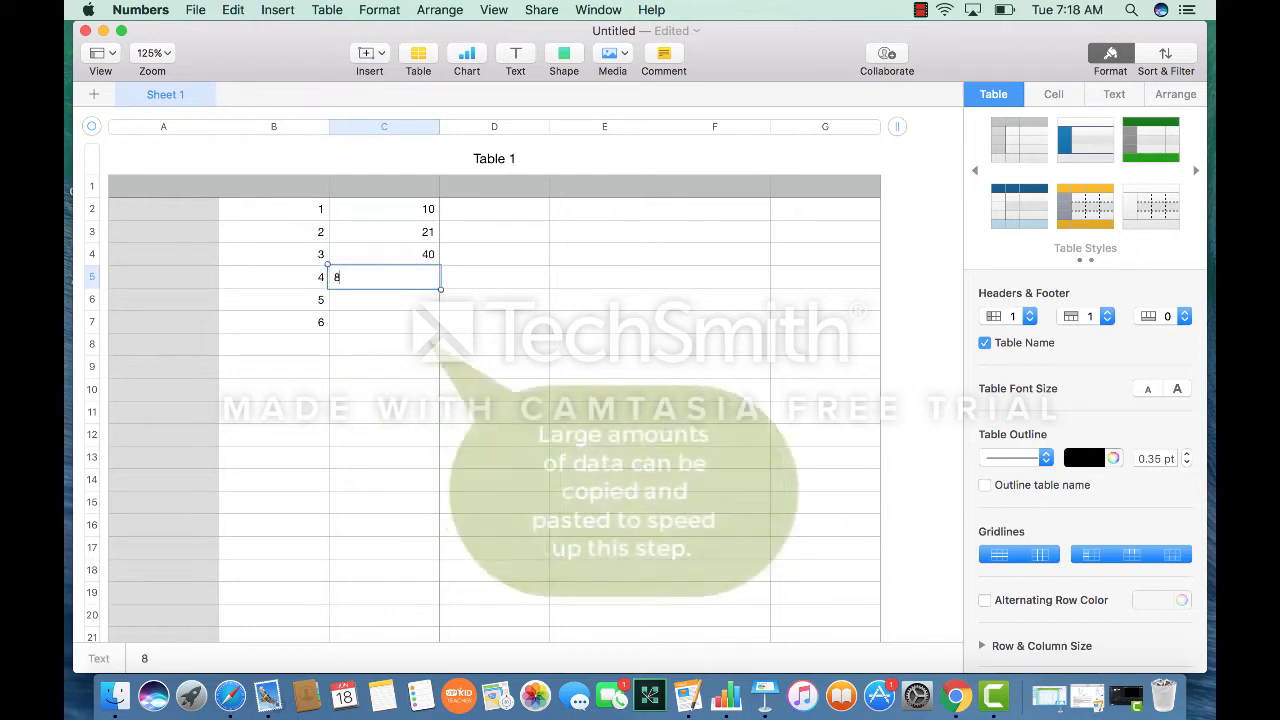
left_click(368, 310)
type("85")
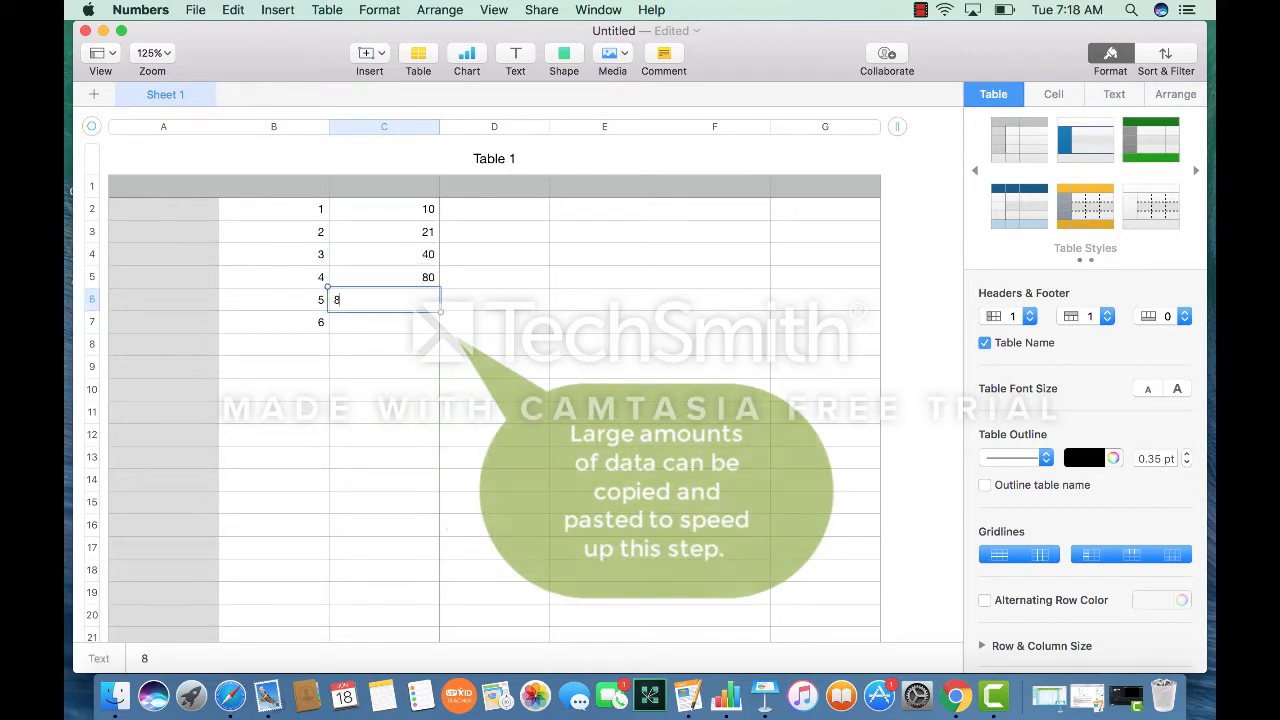
left_click(386, 330)
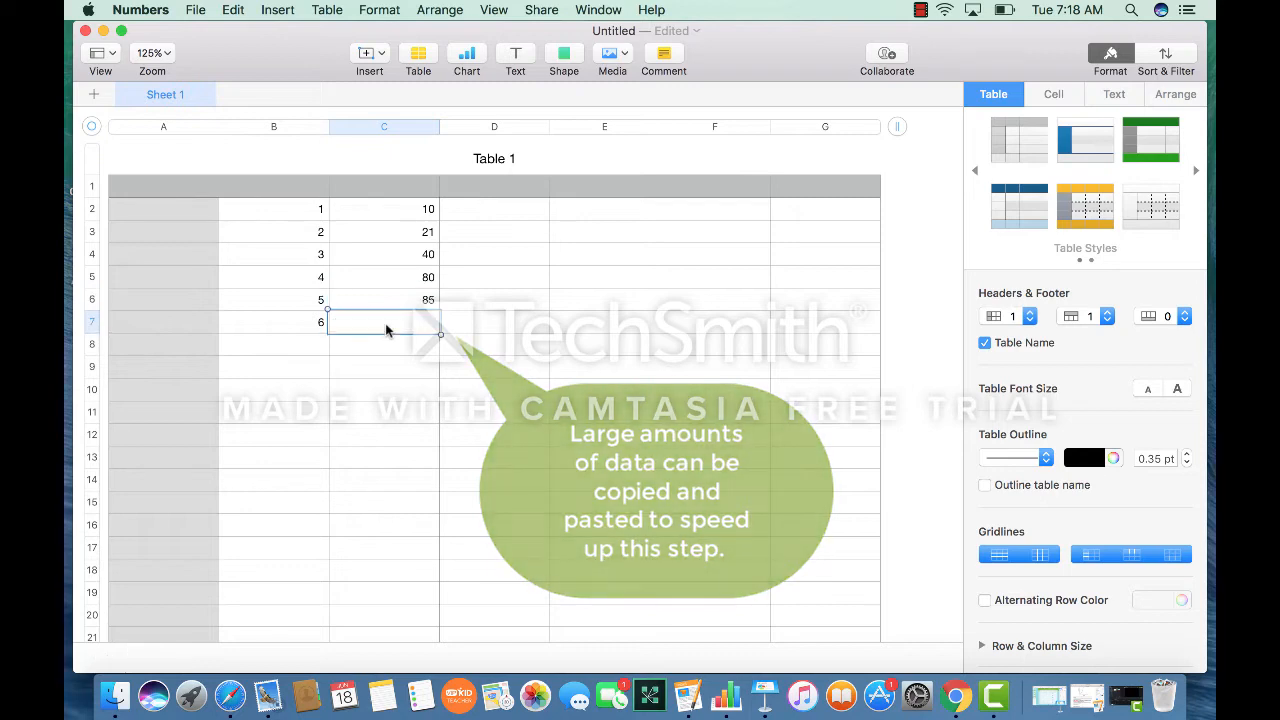
type("91")
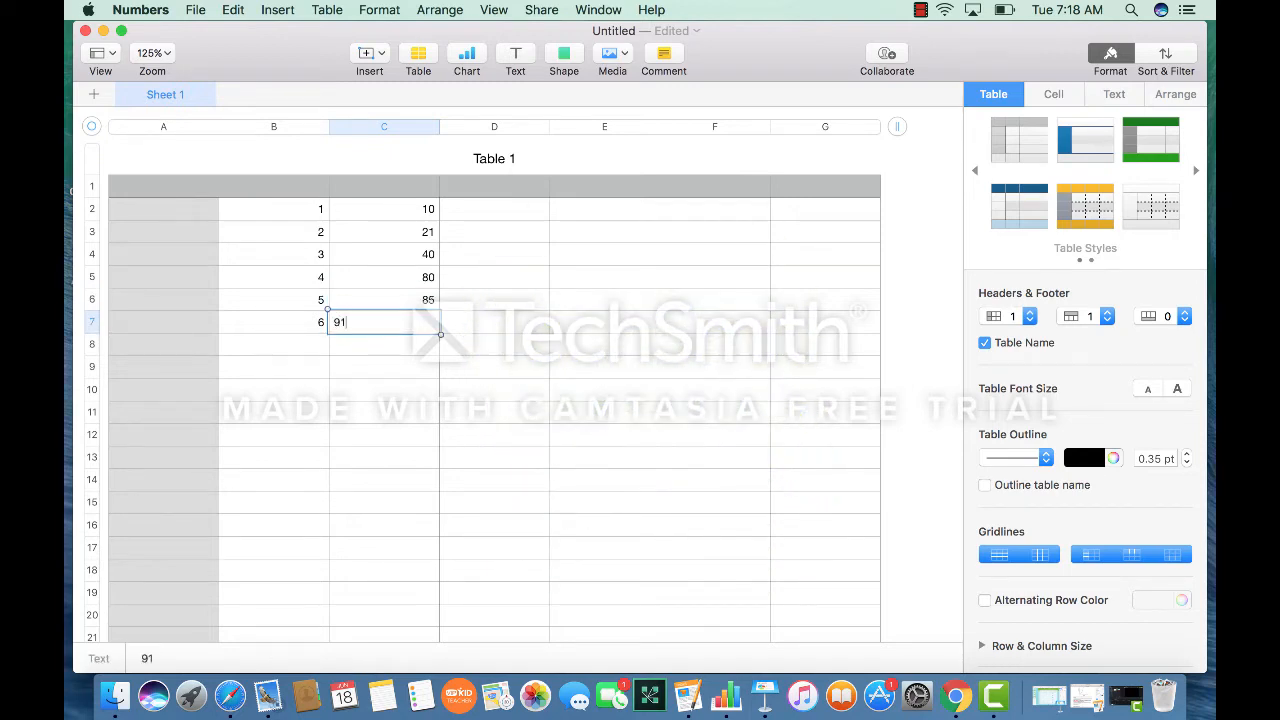
left_click(499, 420)
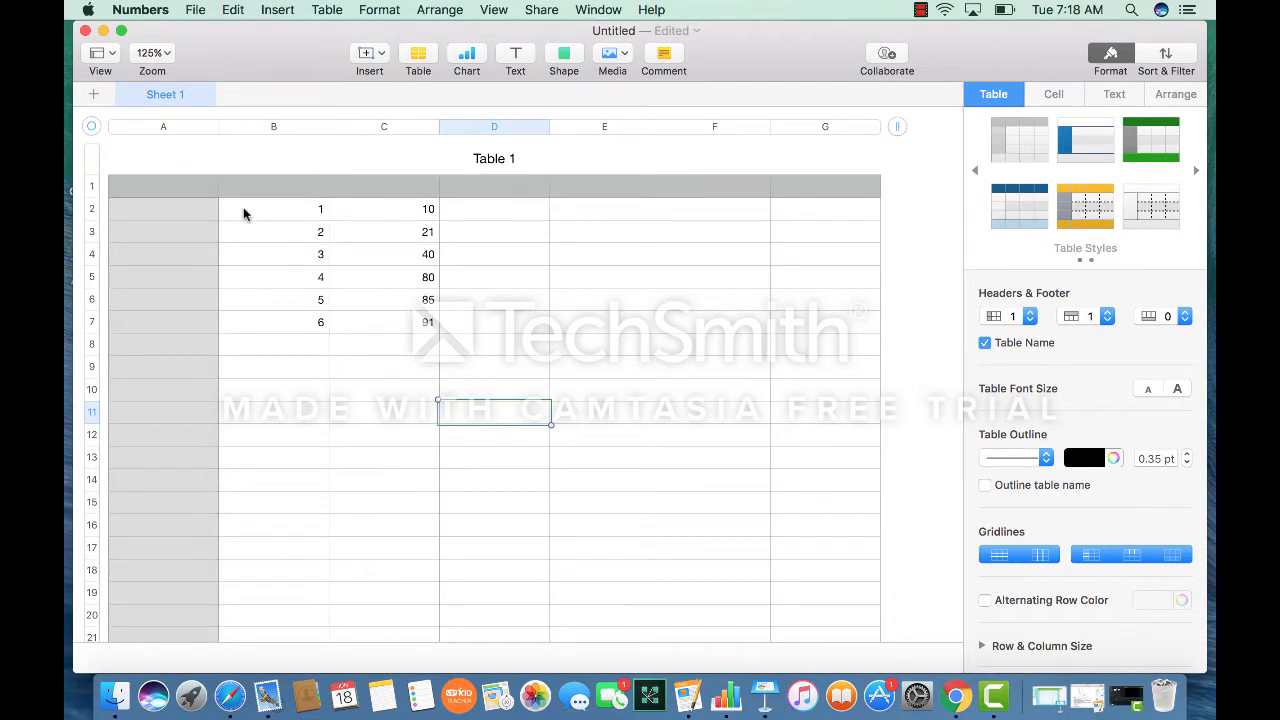
Insert a 2D Scatter chart based on the data in cells B2 through C7
left_click_drag(249, 211, 410, 322)
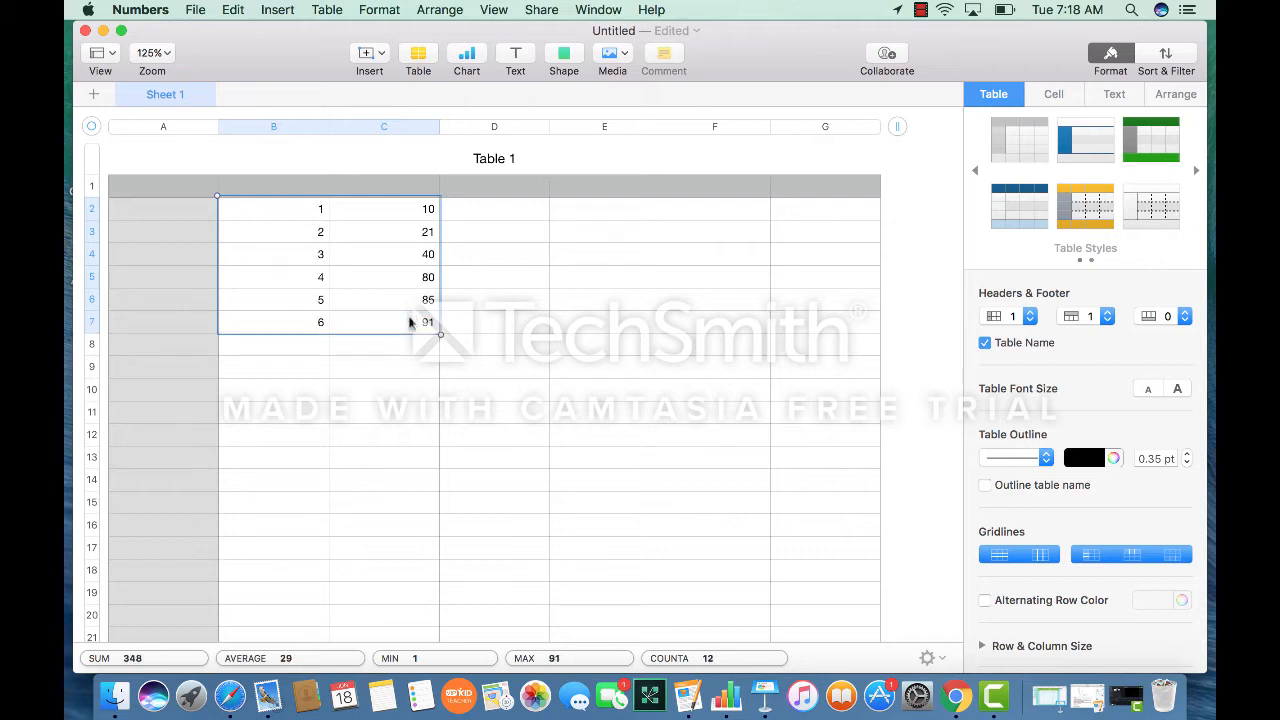
left_click(279, 11)
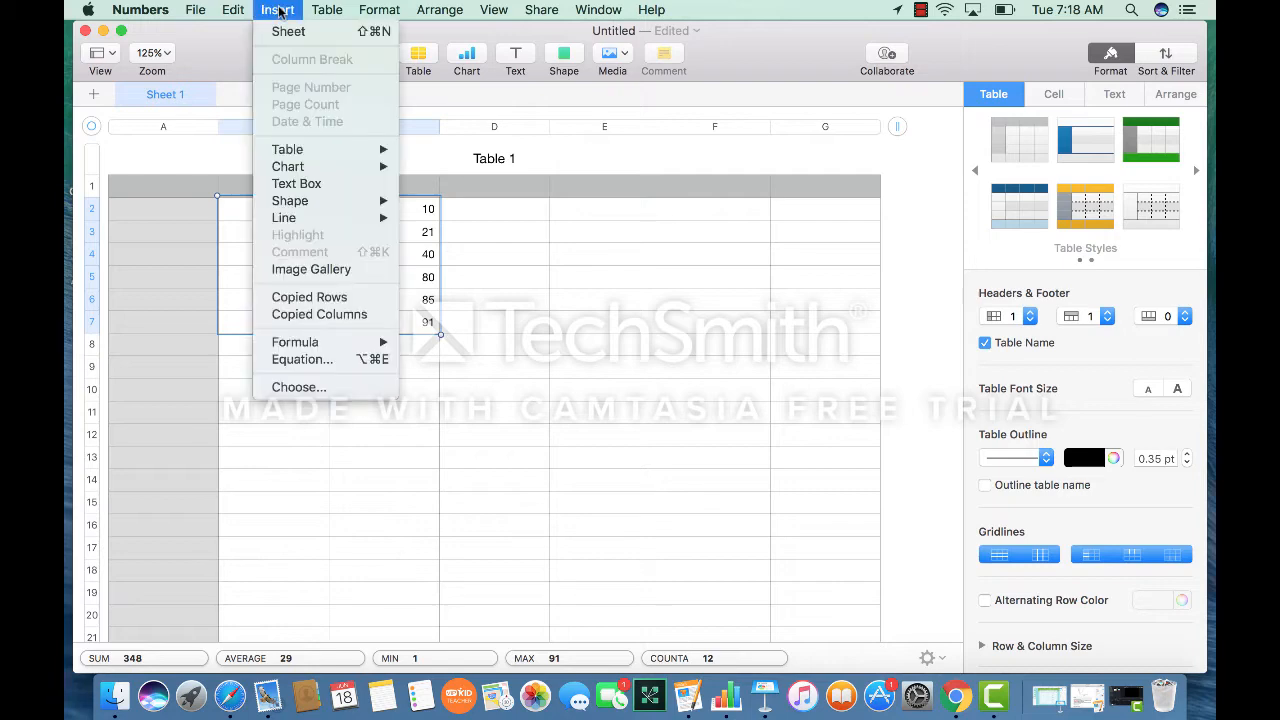
mouse_move(310, 172)
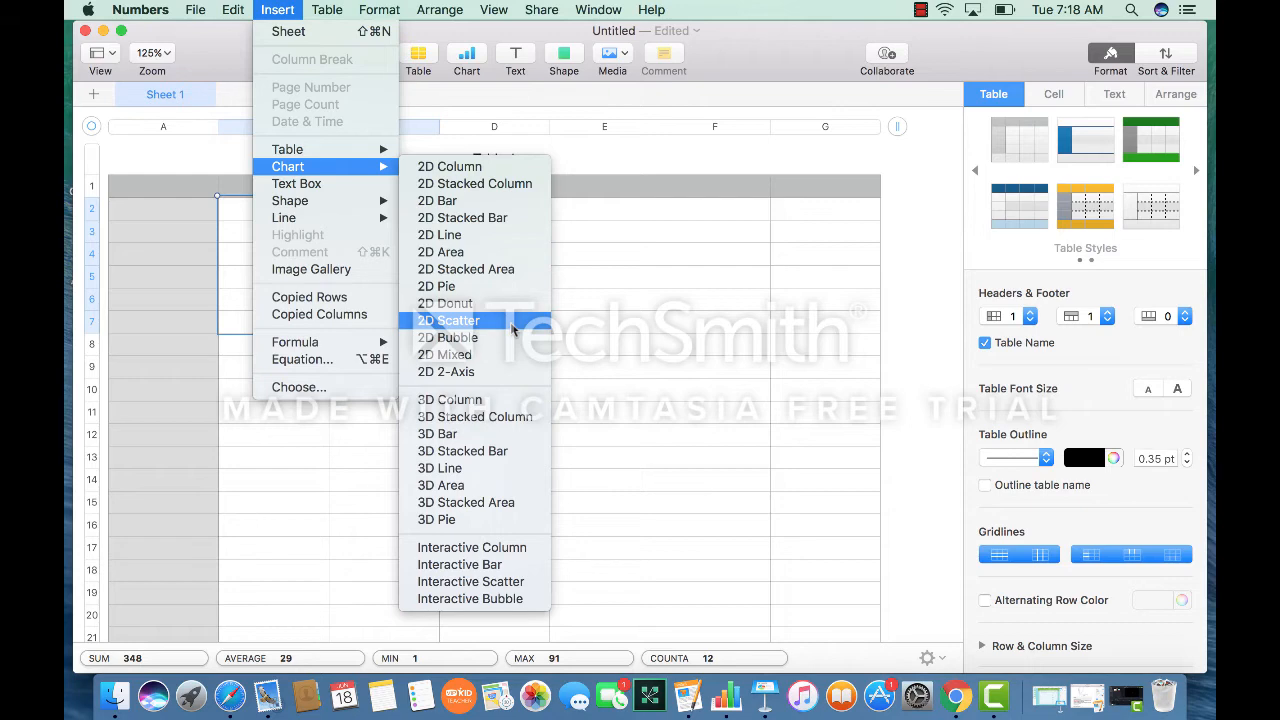
left_click(512, 330)
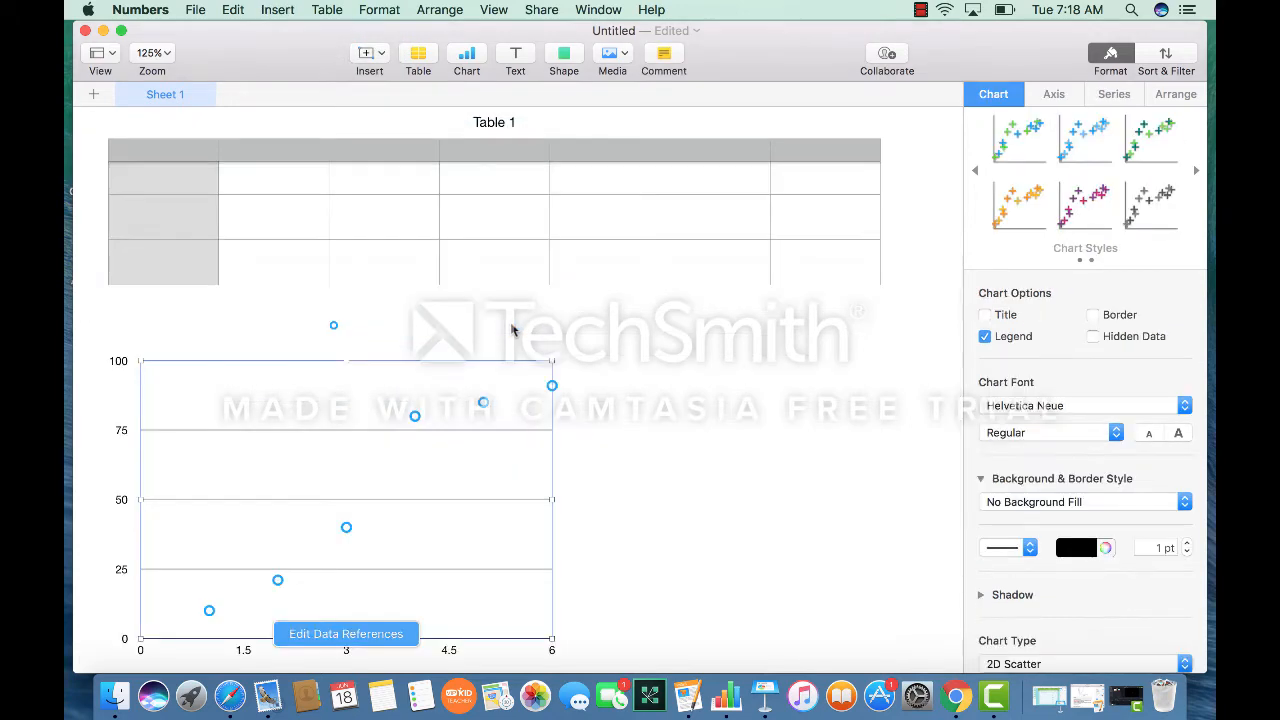
Show the scatter chart's title and change its text to "Weekly Growth of Tomato Plant"
scroll(716, 434, "down", 5)
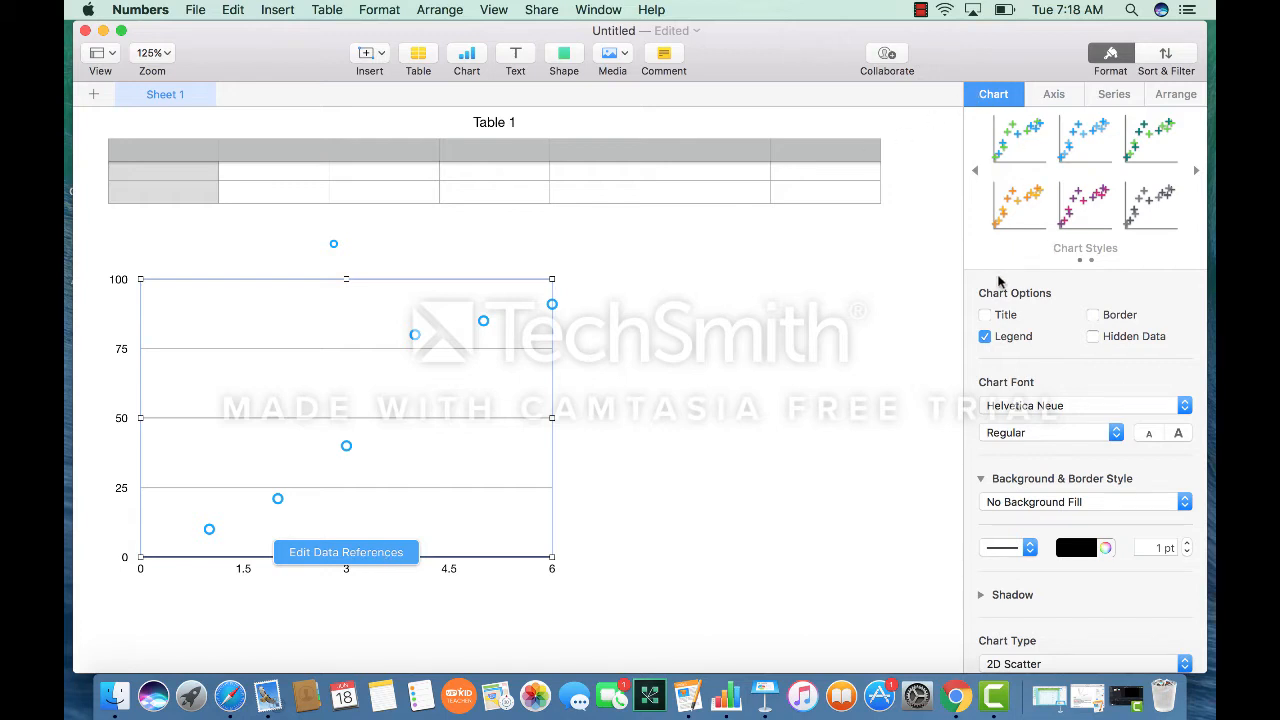
left_click(985, 316)
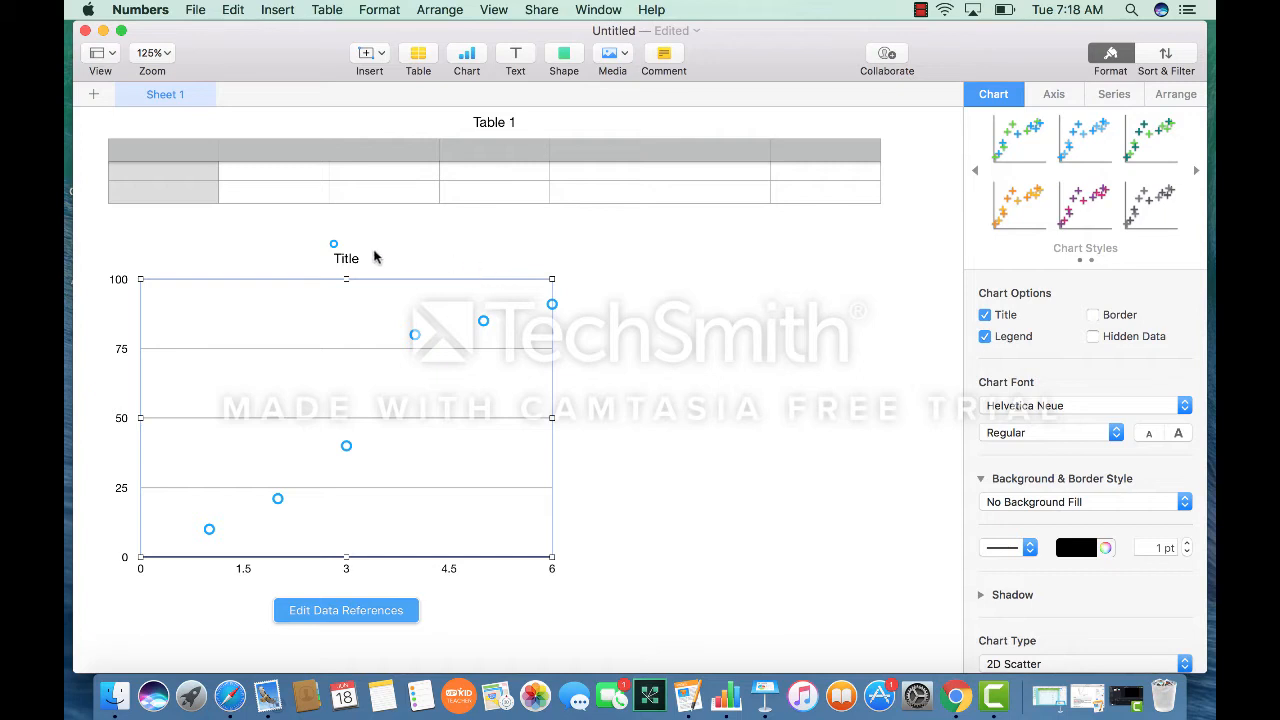
left_click(344, 262)
double_click(344, 261)
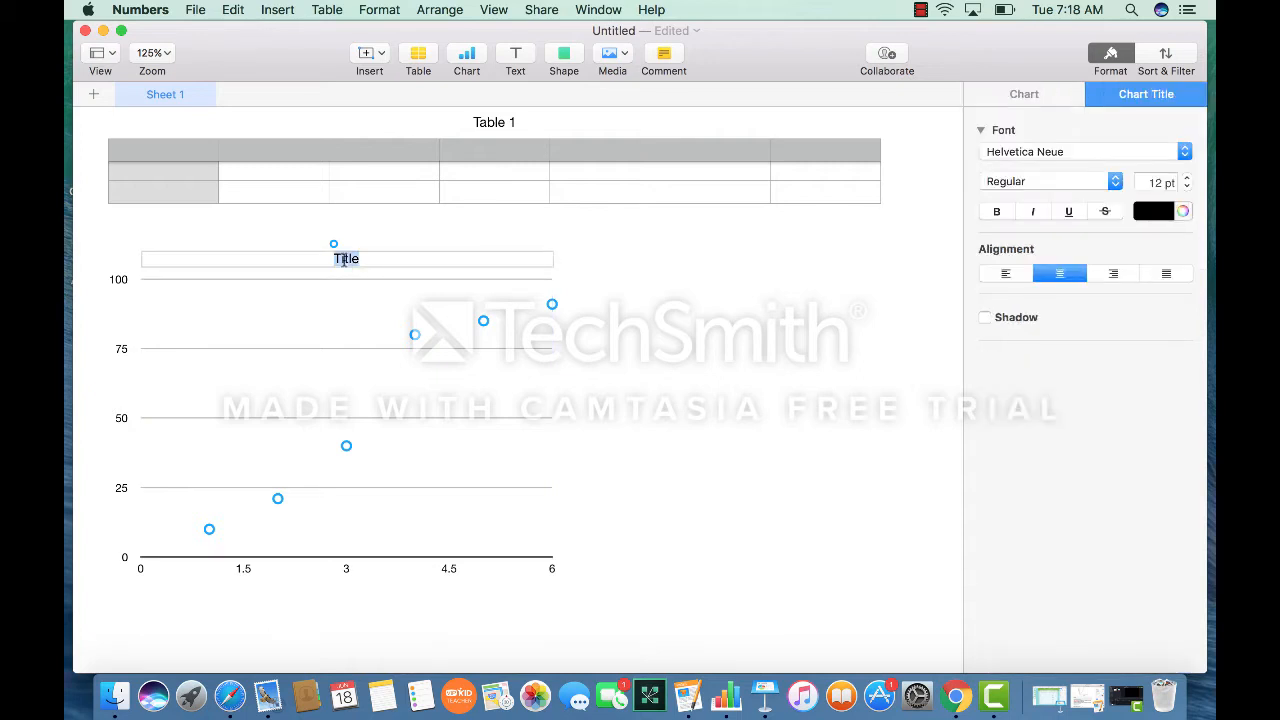
type("Wee")
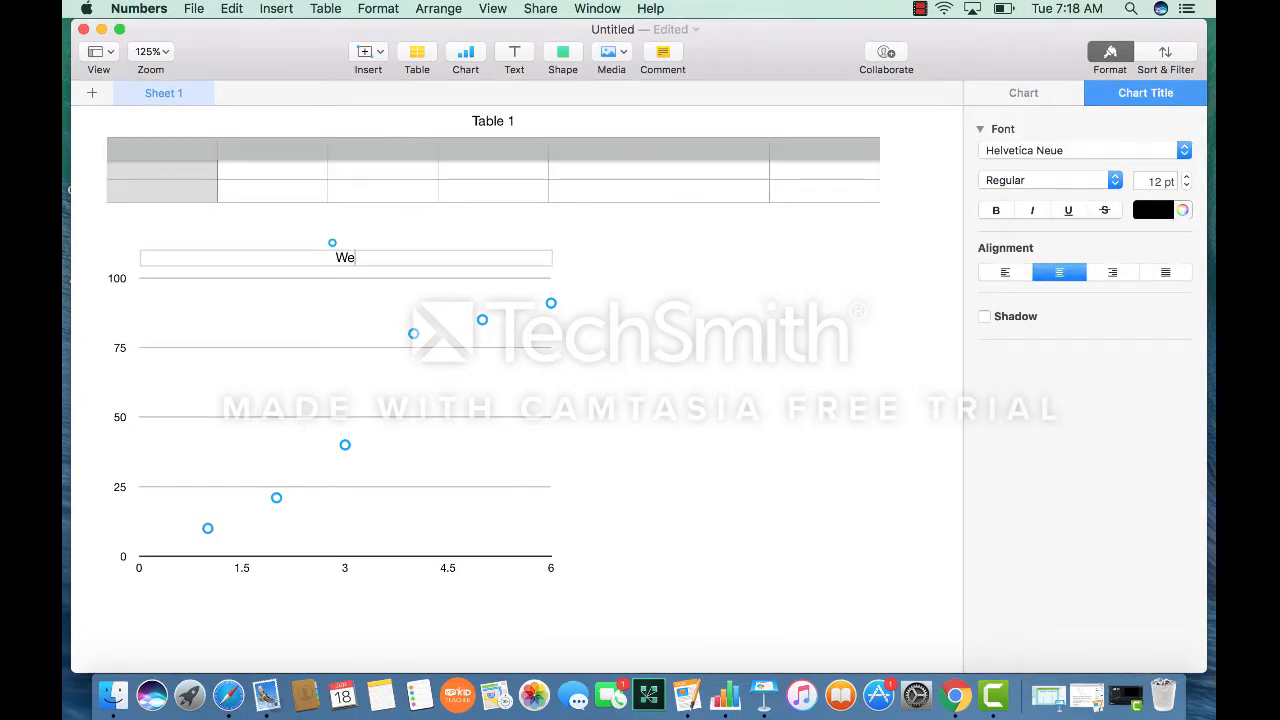
type("kly Gr")
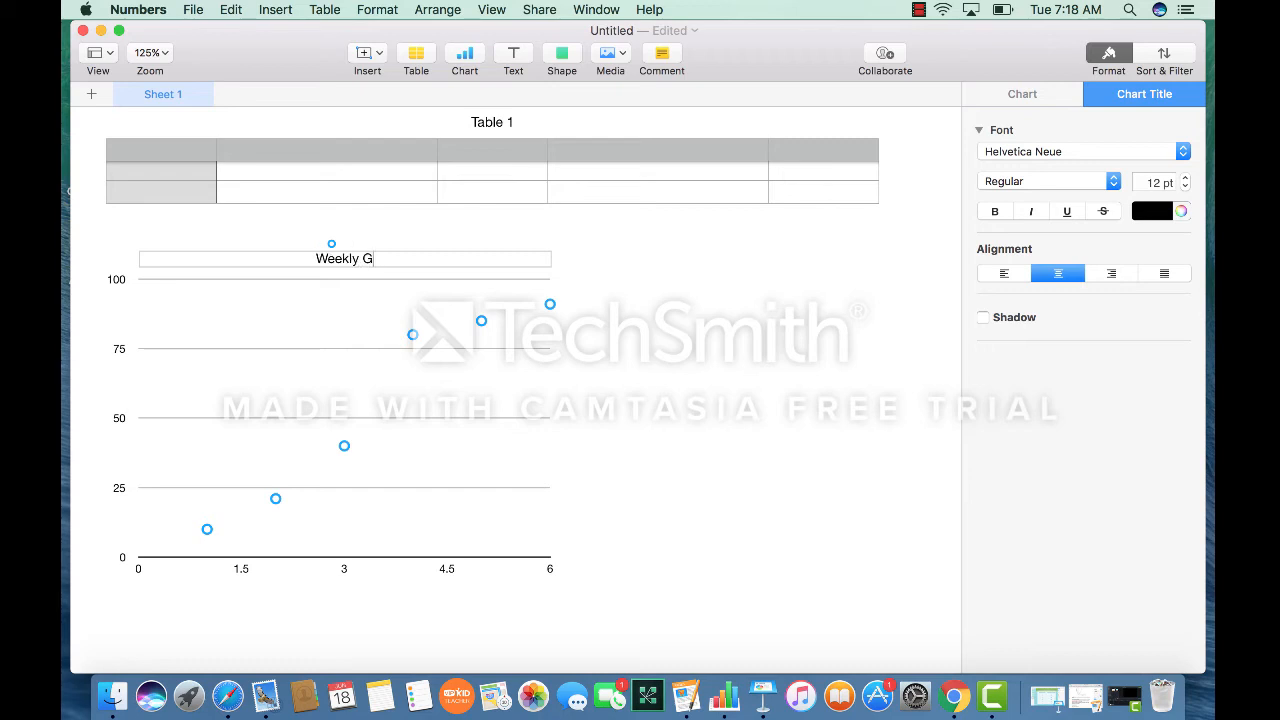
type("owth of Tomato Plant")
left_click(460, 370)
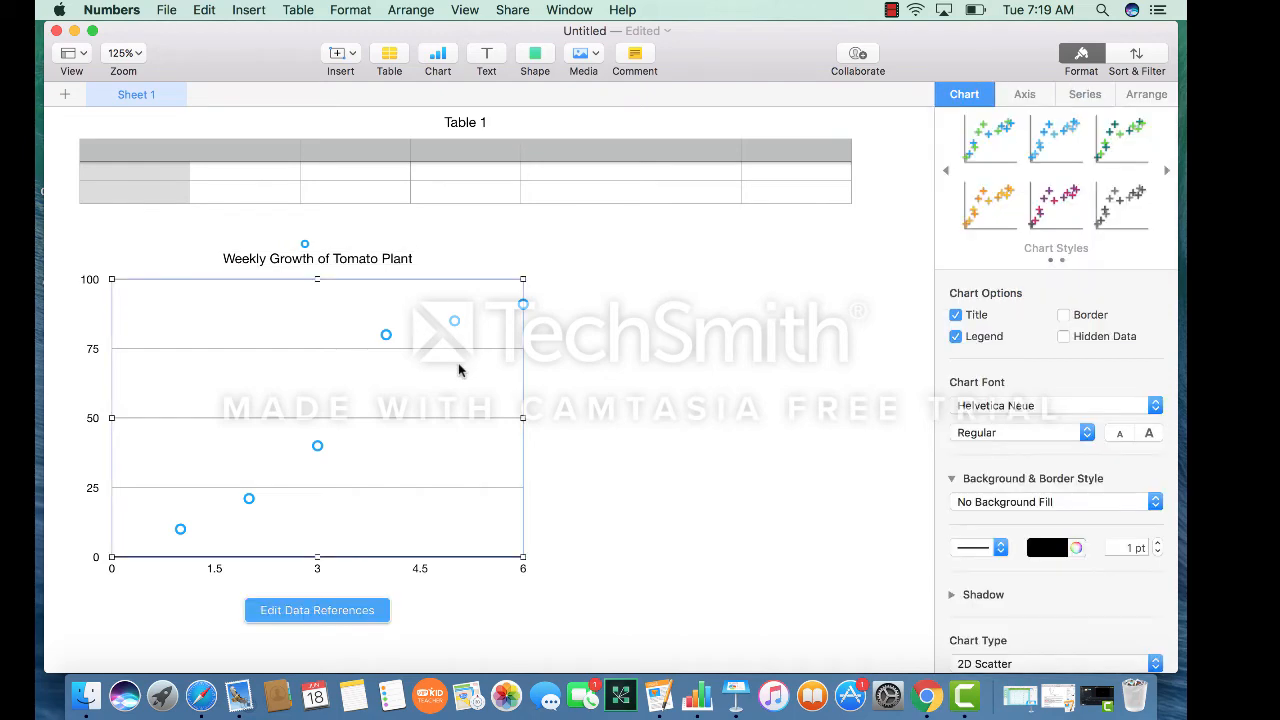
Make the chart title bold and increase its font size by several points
left_click(392, 257)
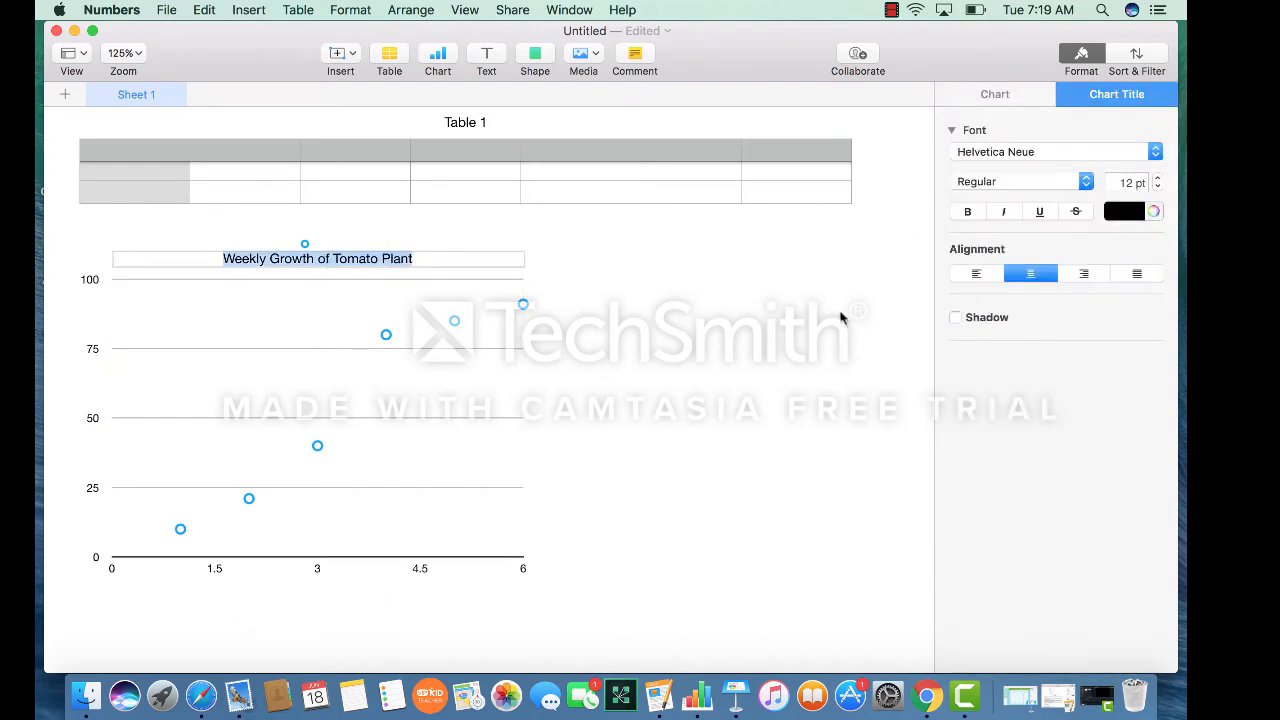
left_click(967, 211)
left_click(1157, 178)
left_click(1157, 178)
left_click(1157, 178)
left_click(1157, 178)
left_click(1157, 178)
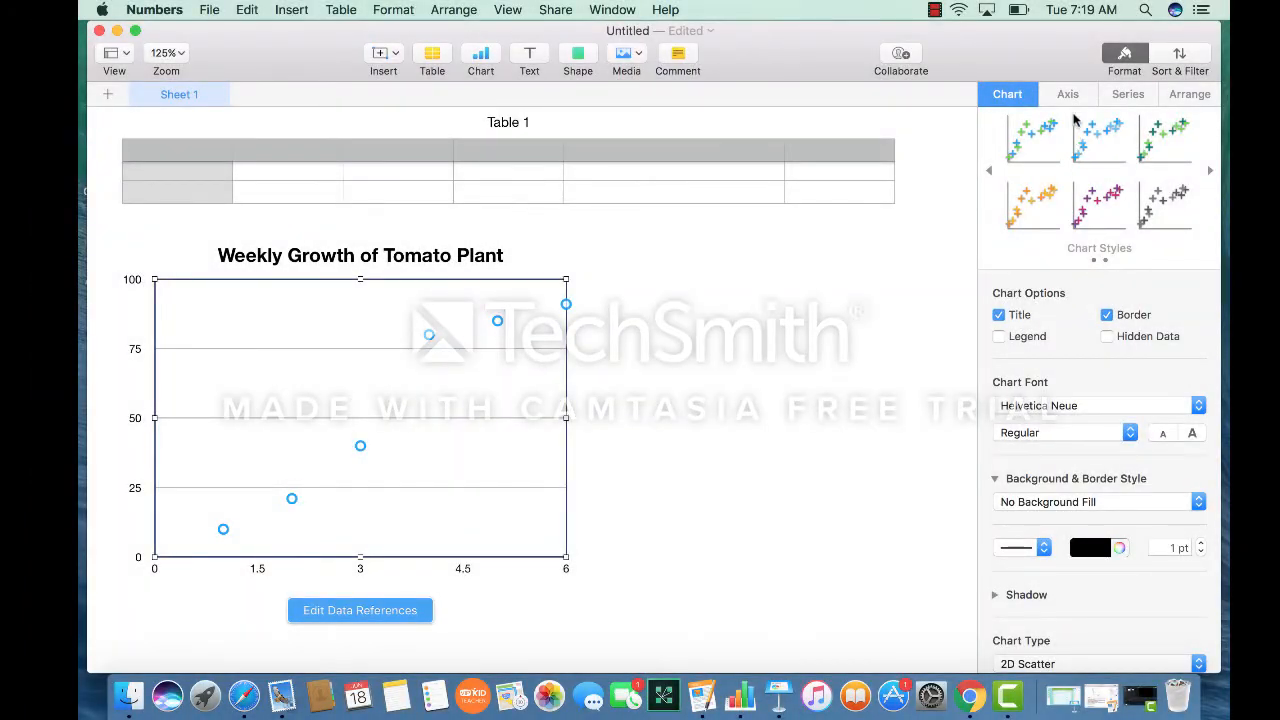
Add the X-axis title "Number of Weeks Since Planting" to the chart, formatted in bold 12 pt
left_click(1072, 97)
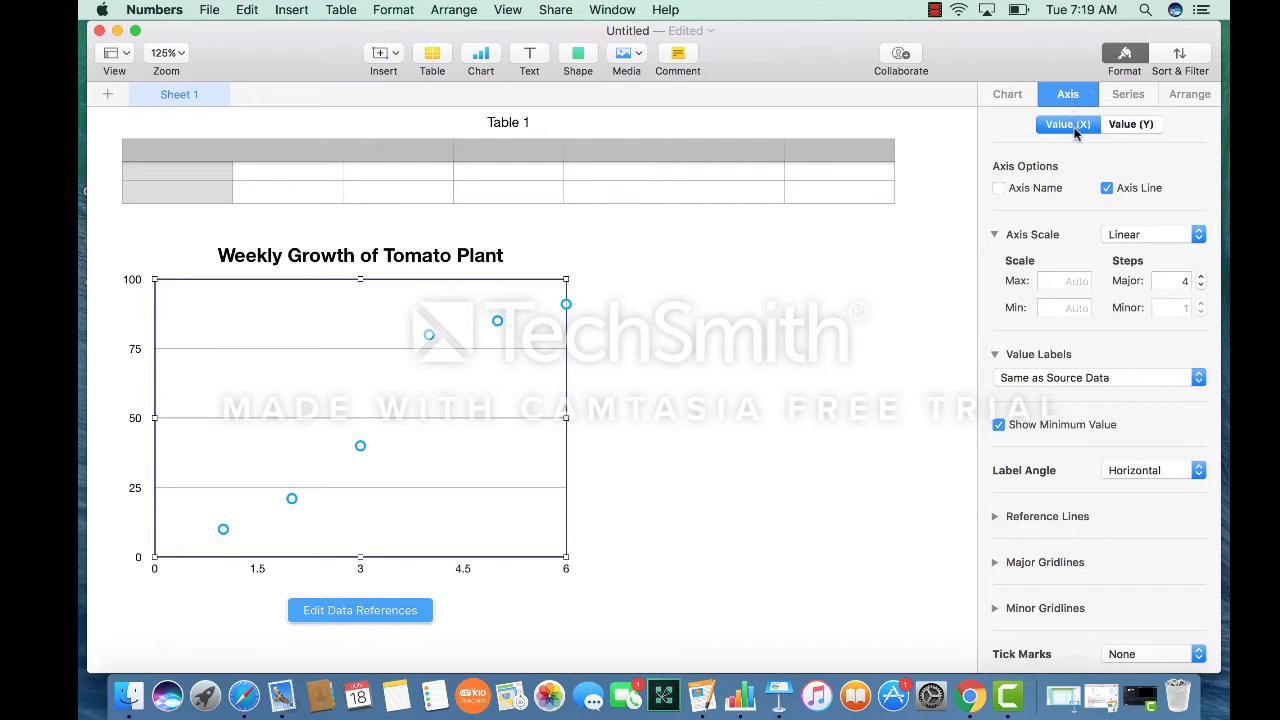
left_click(998, 189)
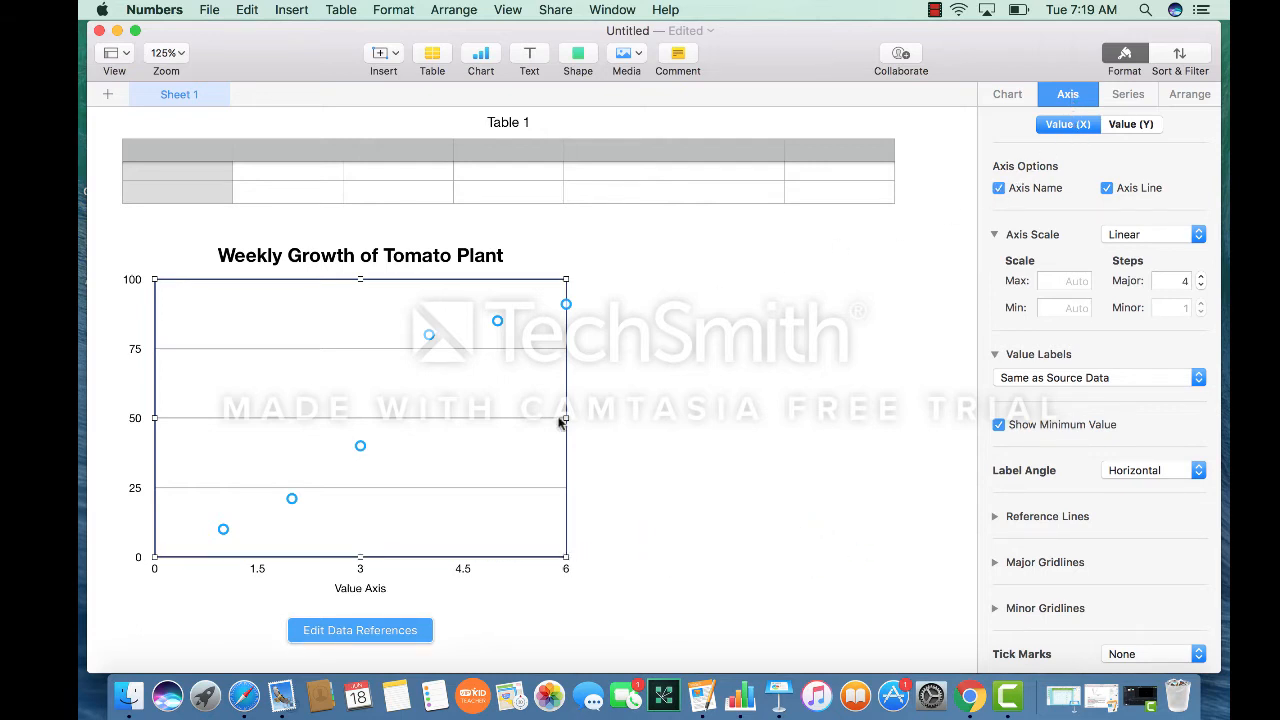
left_click(378, 590)
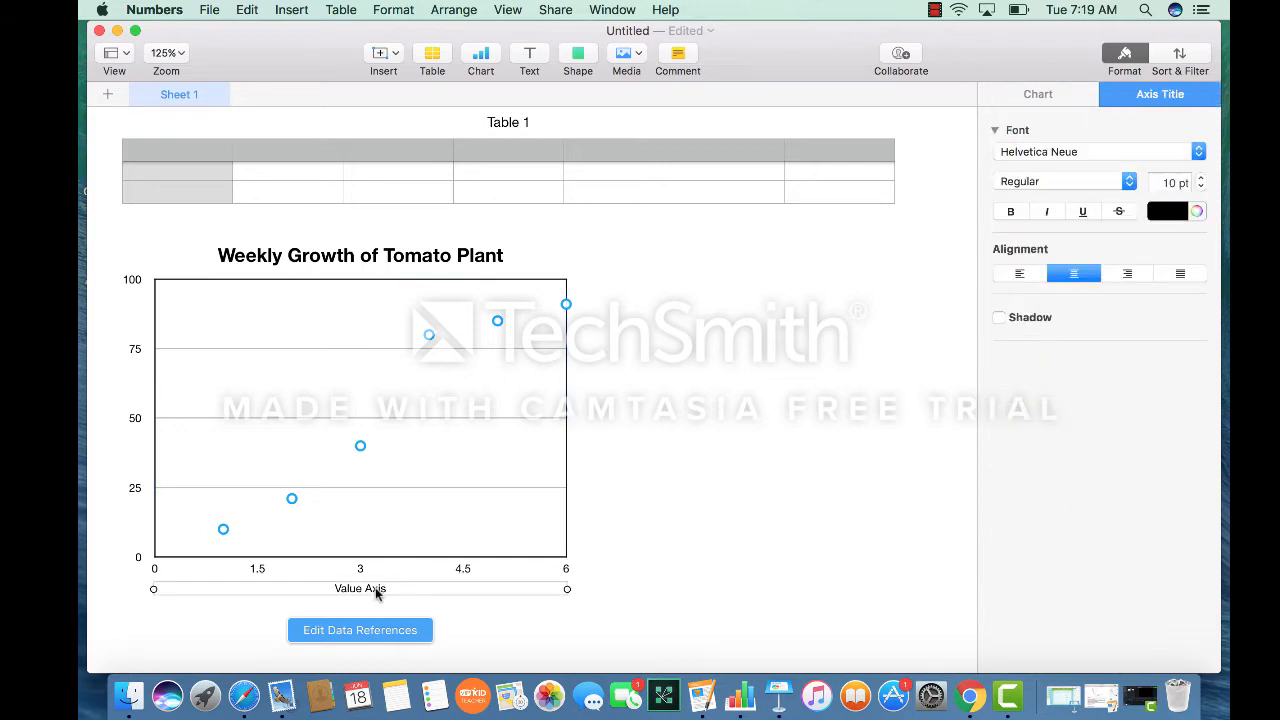
double_click(376, 590)
triple_click(374, 589)
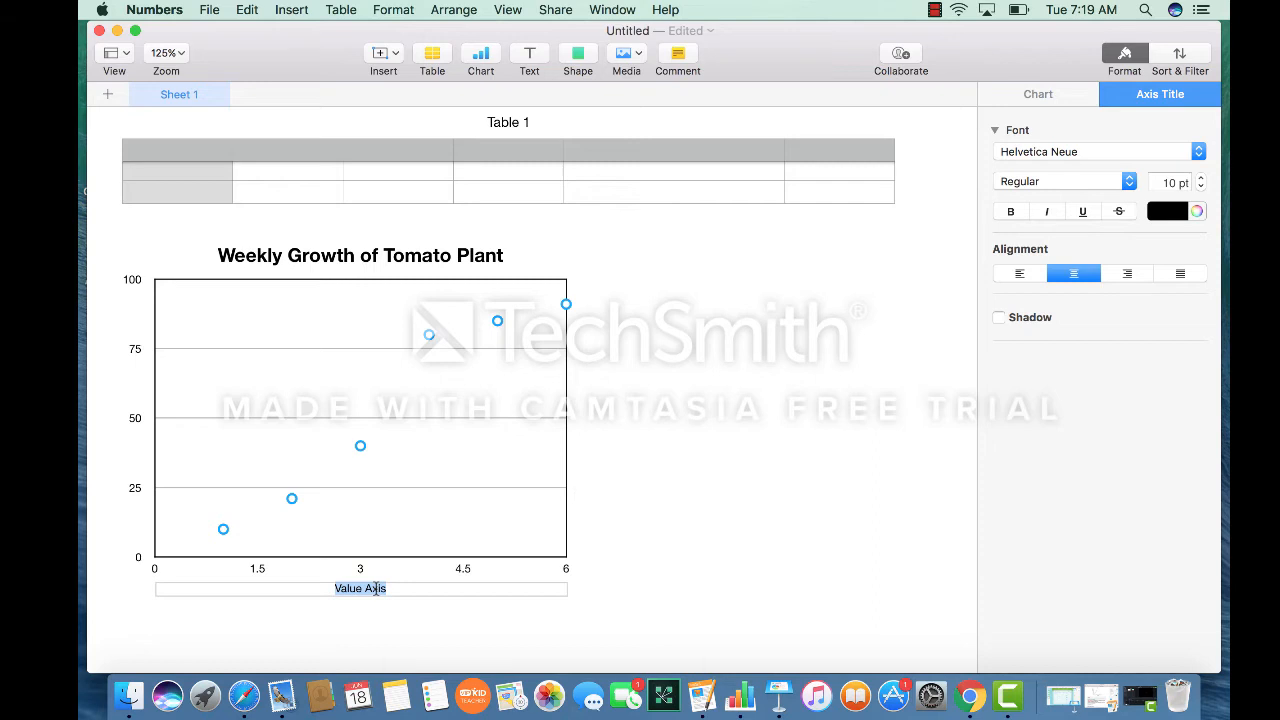
type("Numbe")
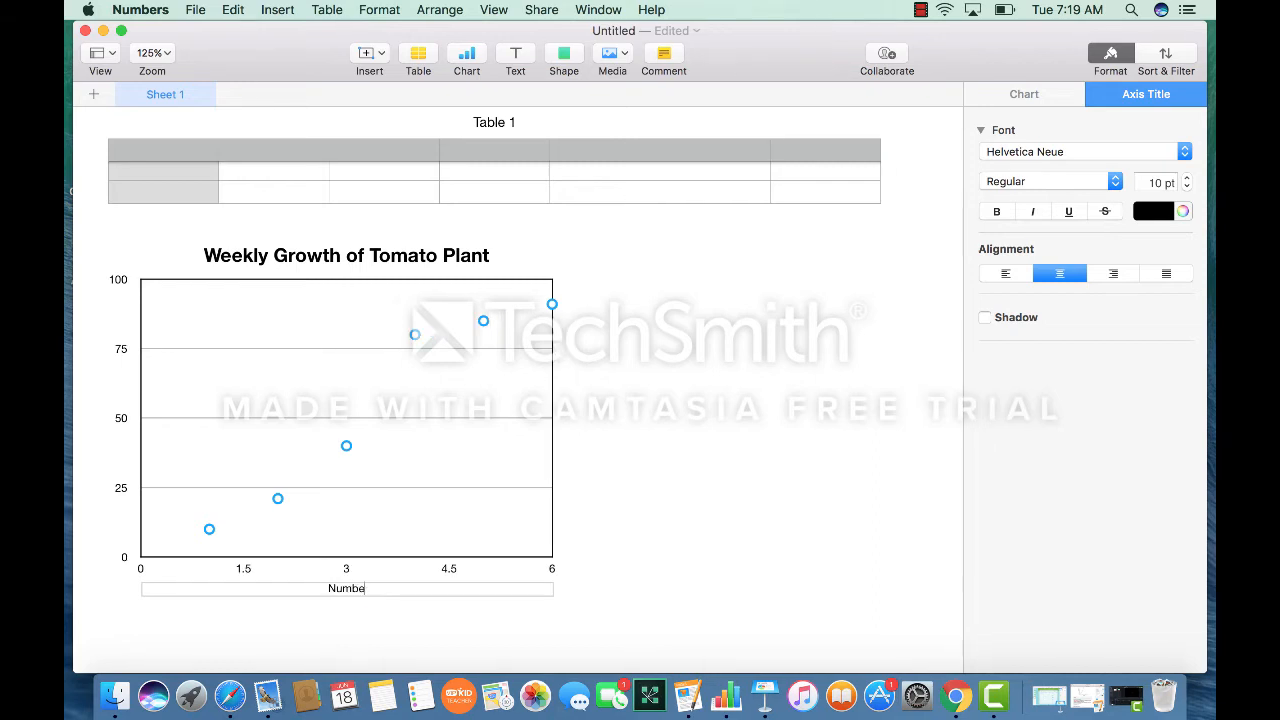
type("r of Weeks Since")
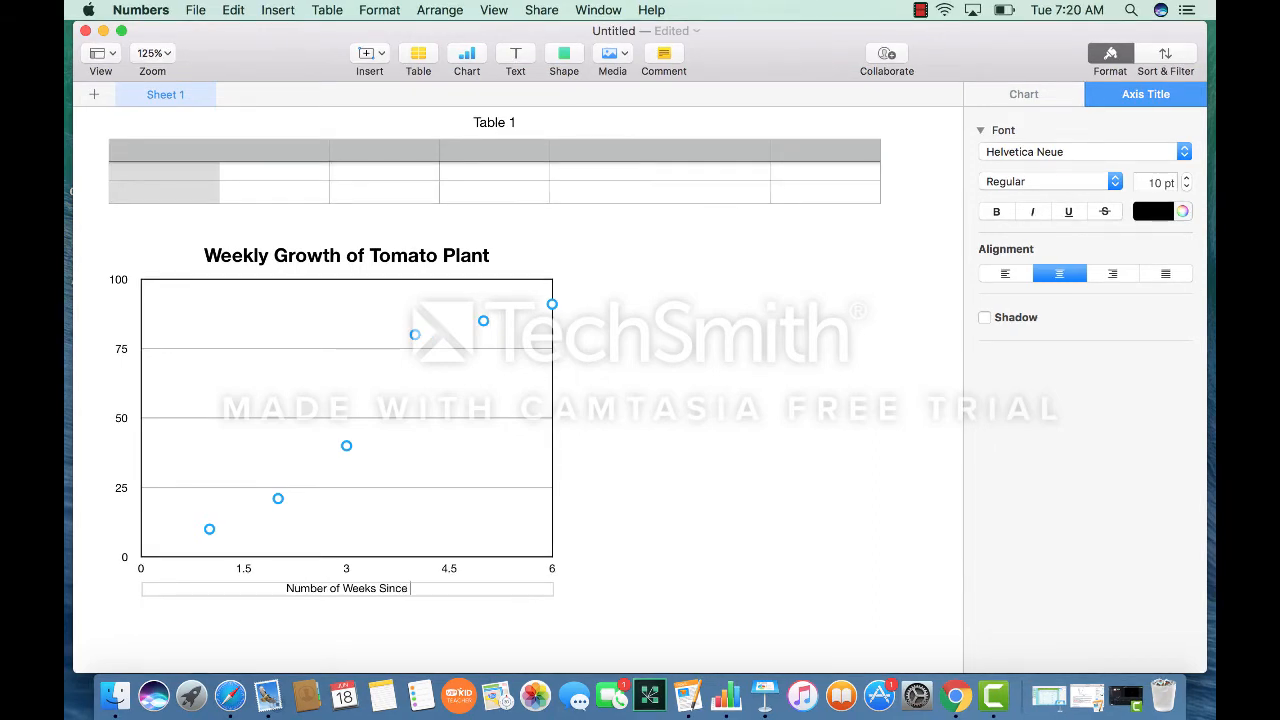
type(" Planting")
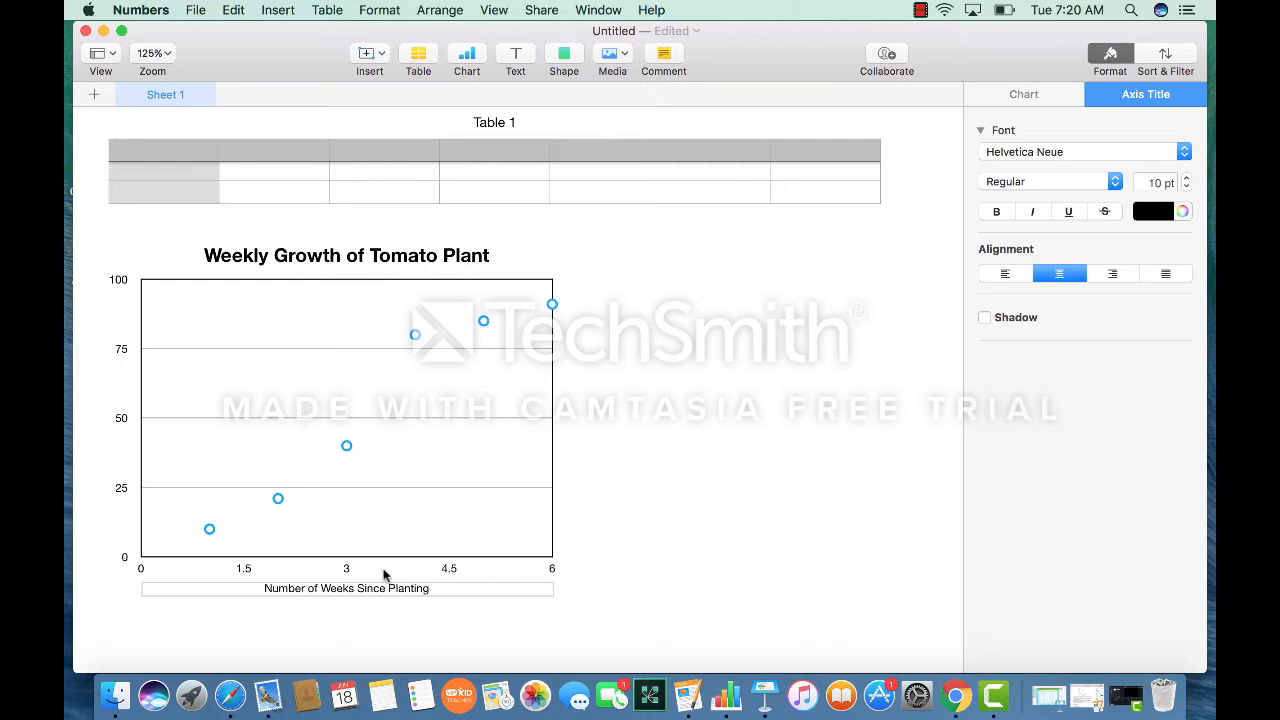
left_click(996, 211)
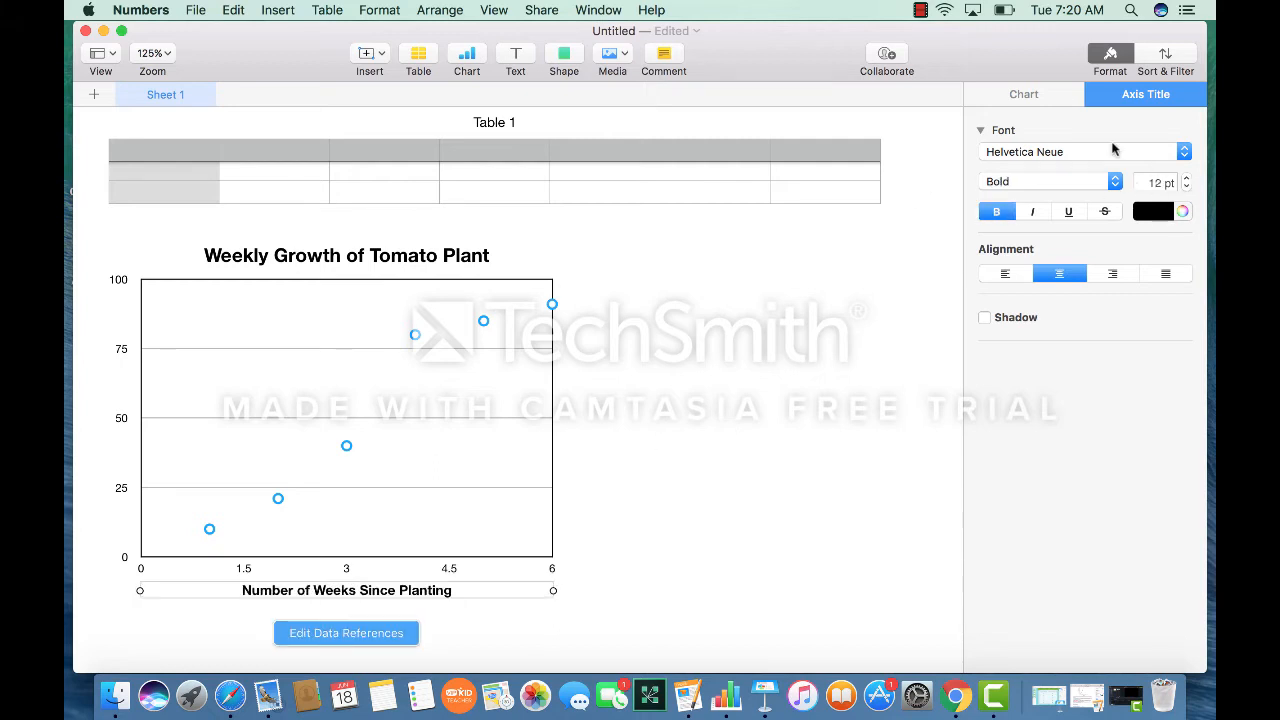
left_click(483, 408)
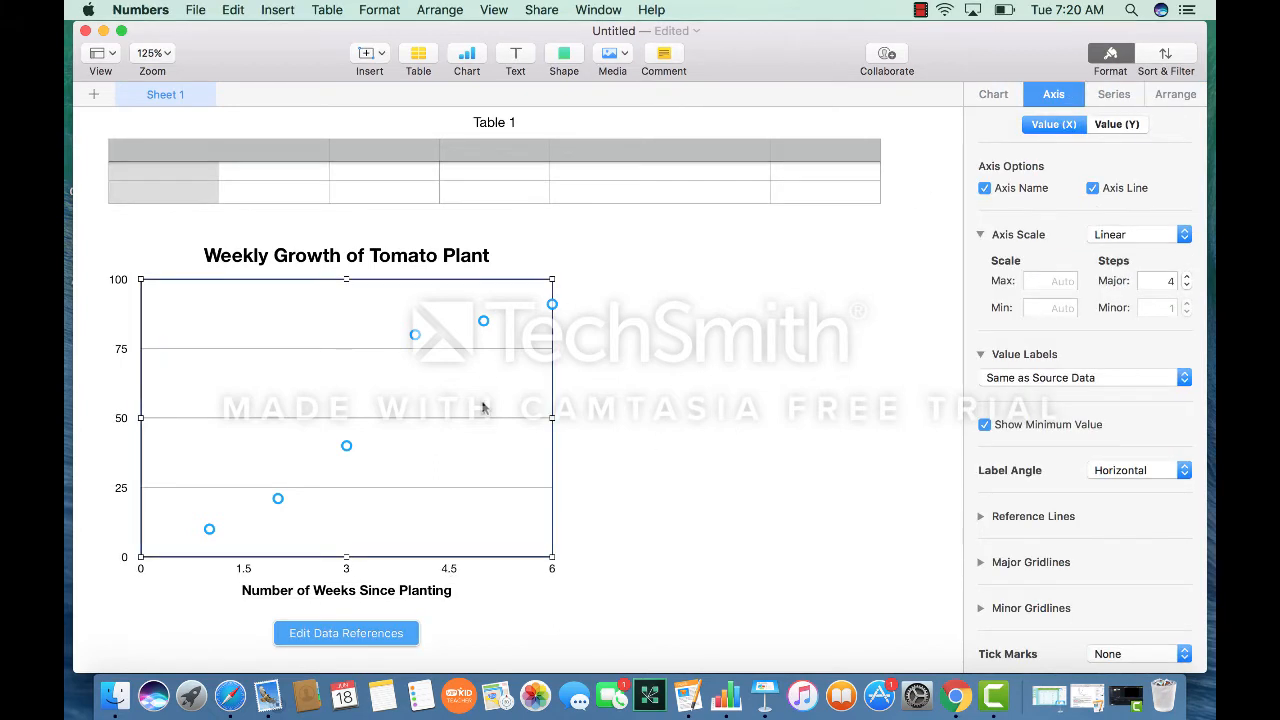
Show the Y-axis name and change it to "Height of Tomato Plant (cm)"
left_click(1113, 132)
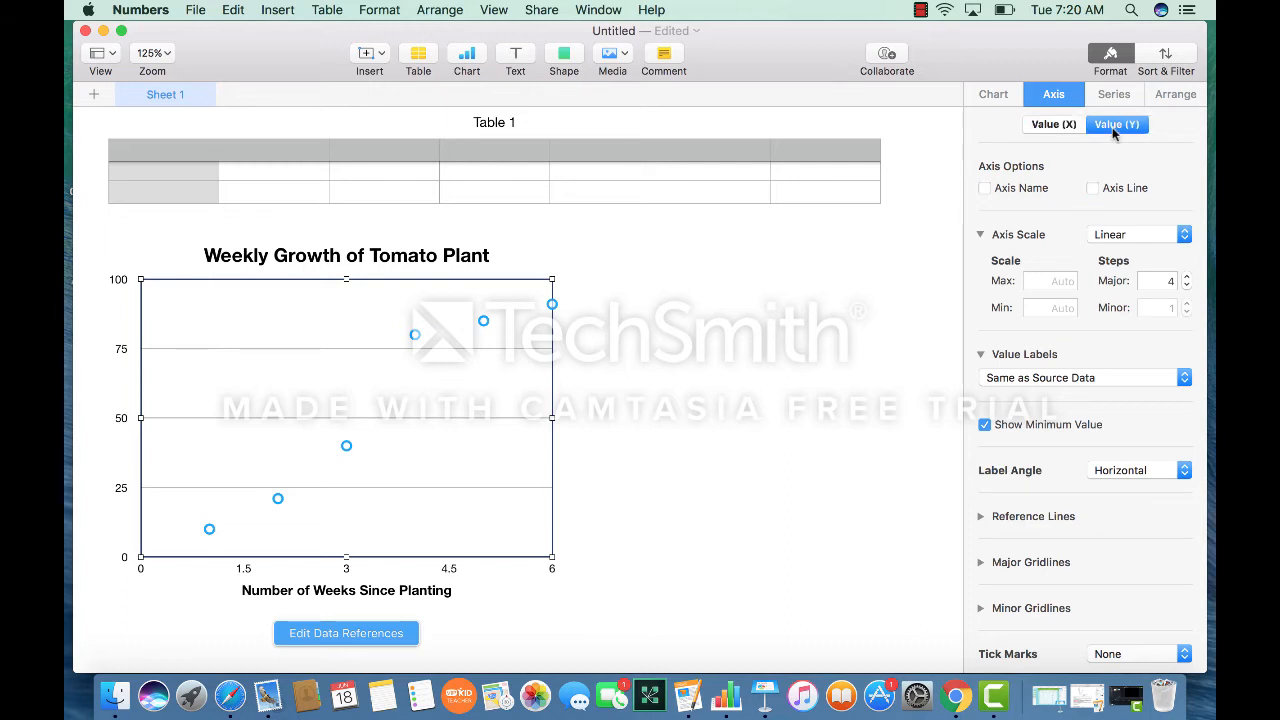
left_click(984, 188)
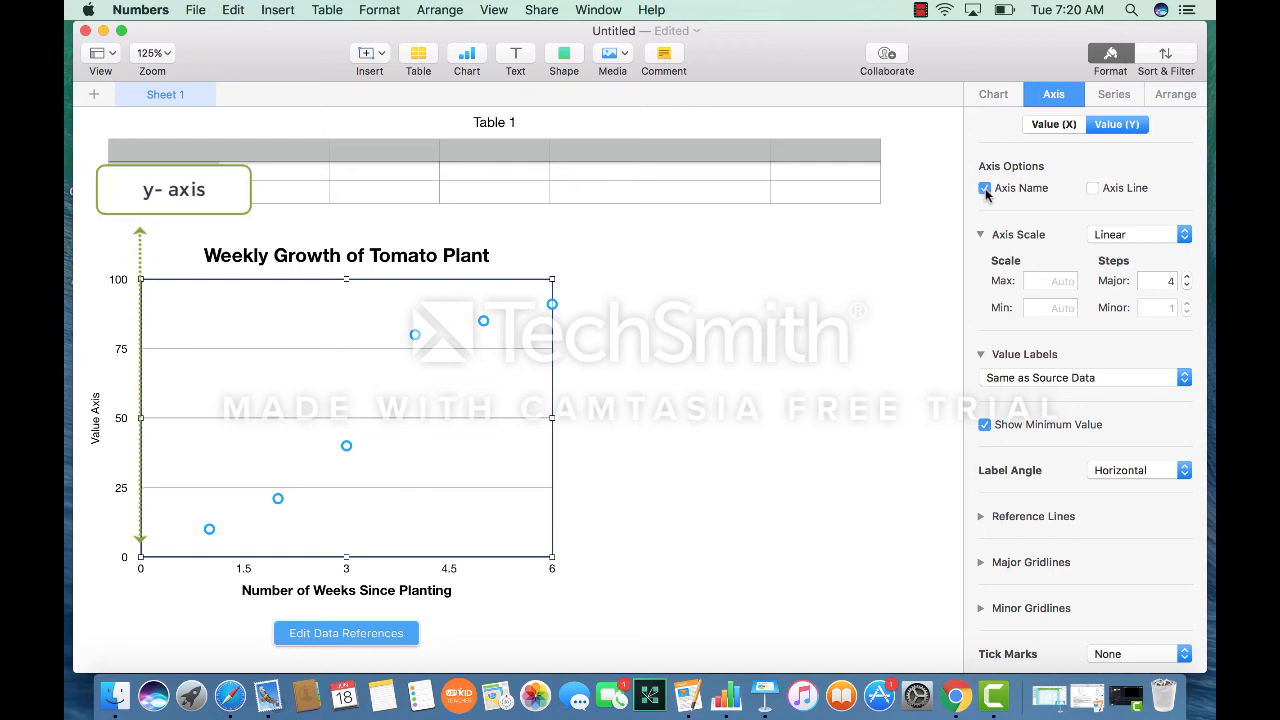
left_click(96, 422)
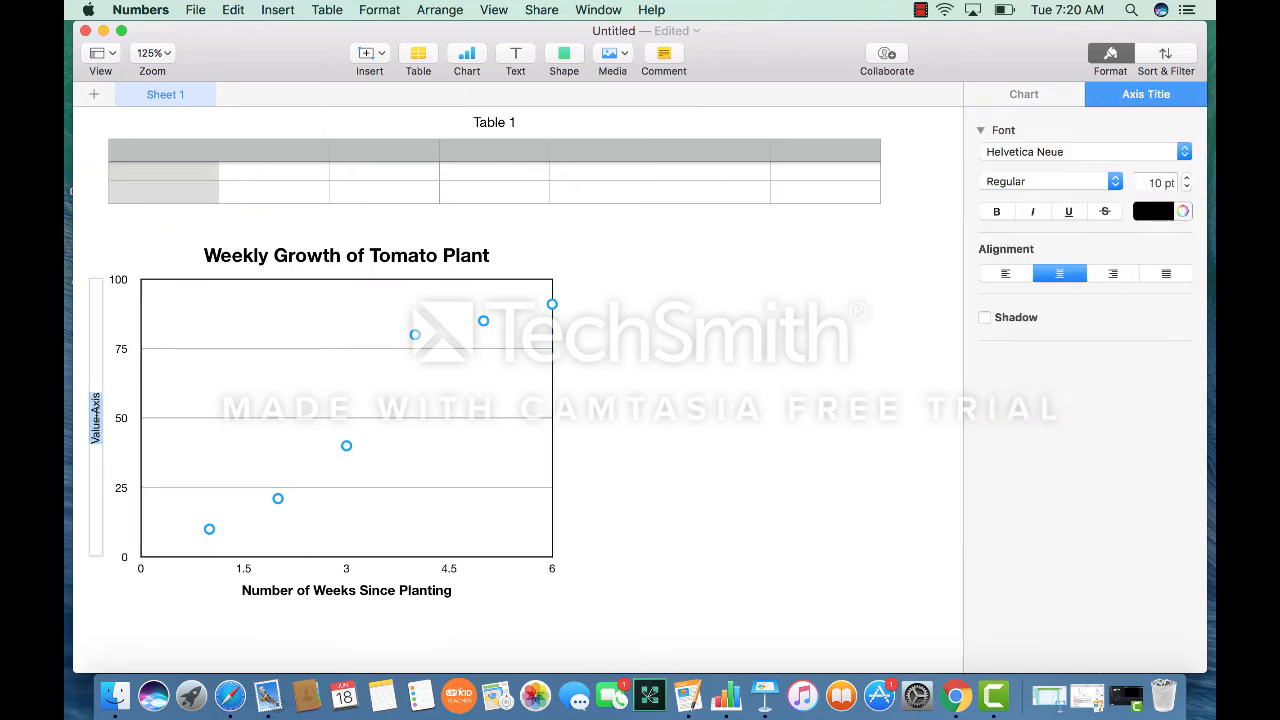
type("Height of Tomato Plant")
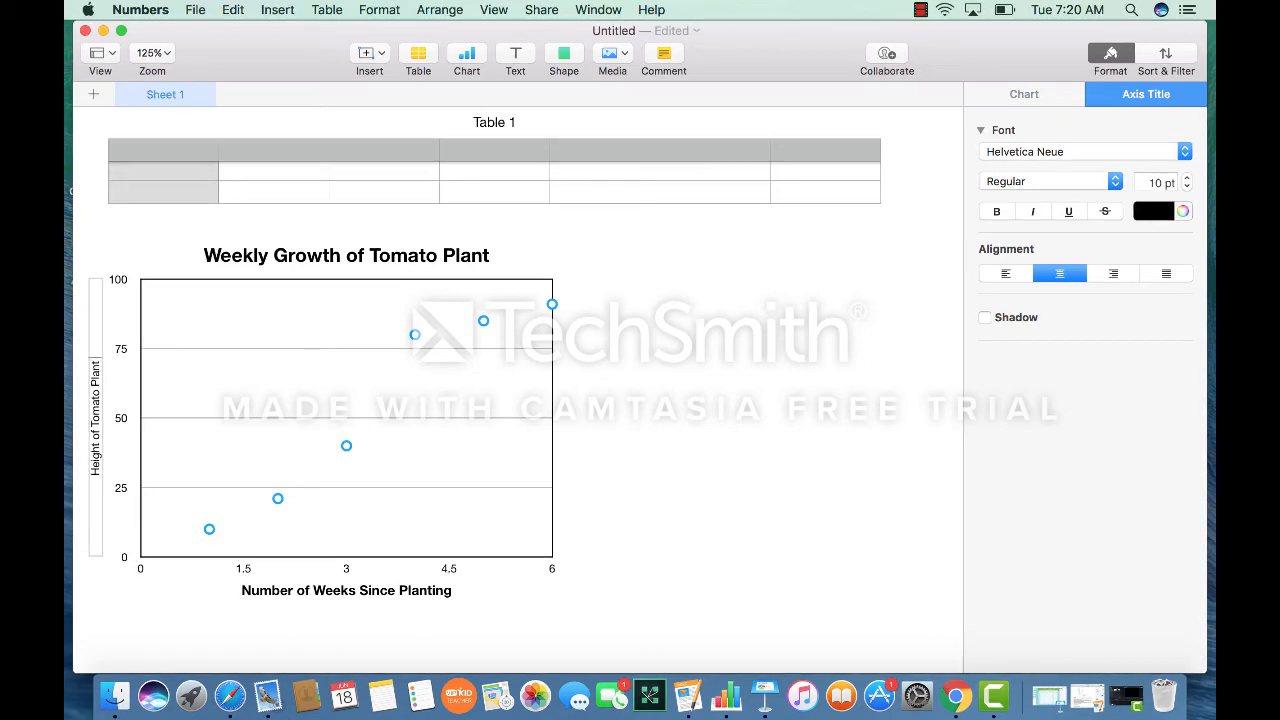
type(" (cm)")
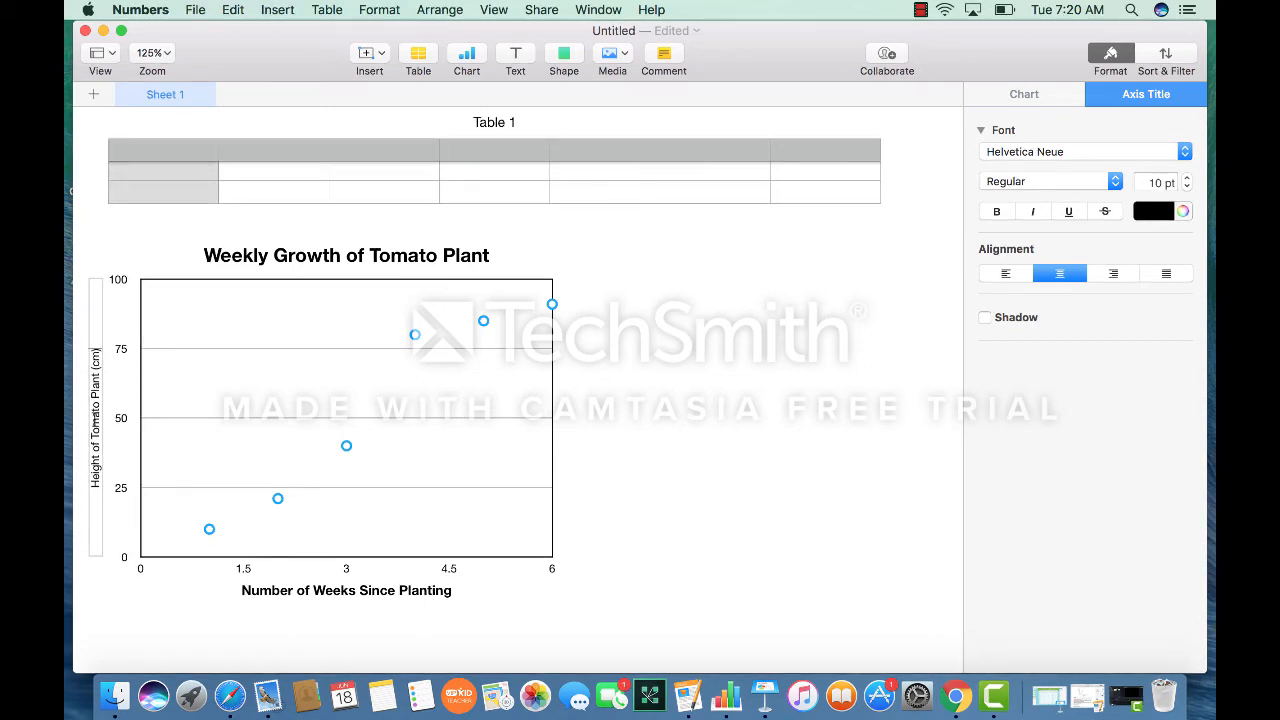
Make the Y-axis title bold and set its font size to 12 pt
key("Escape")
left_click(996, 211)
left_click(1187, 178)
left_click(1187, 178)
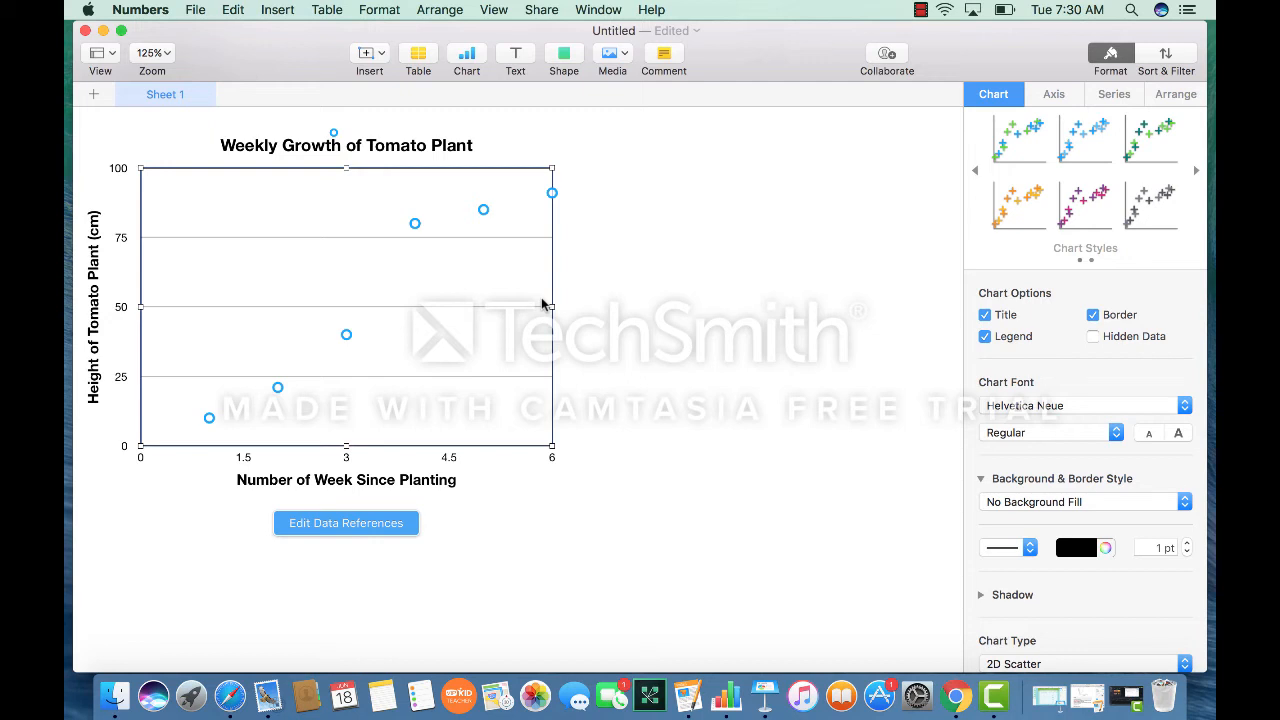
Add a linear trendline to the scatter chart's plant height data series
left_click(346, 337)
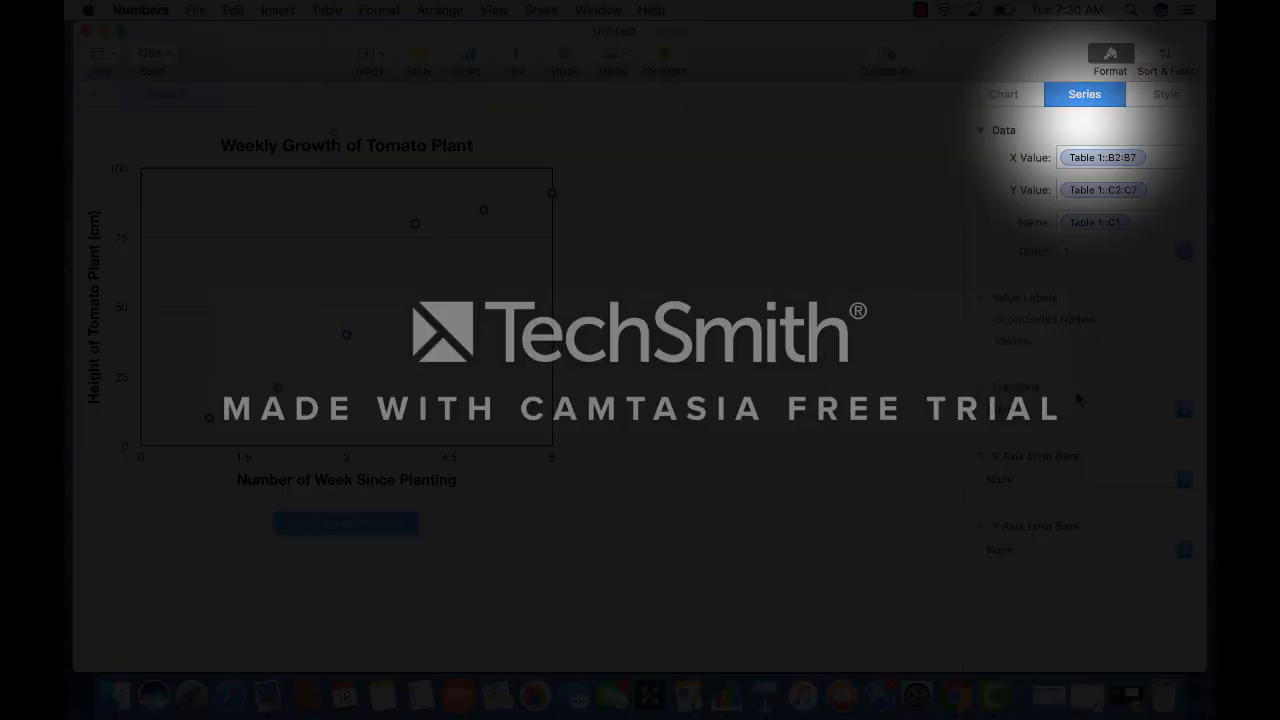
left_click(1180, 409)
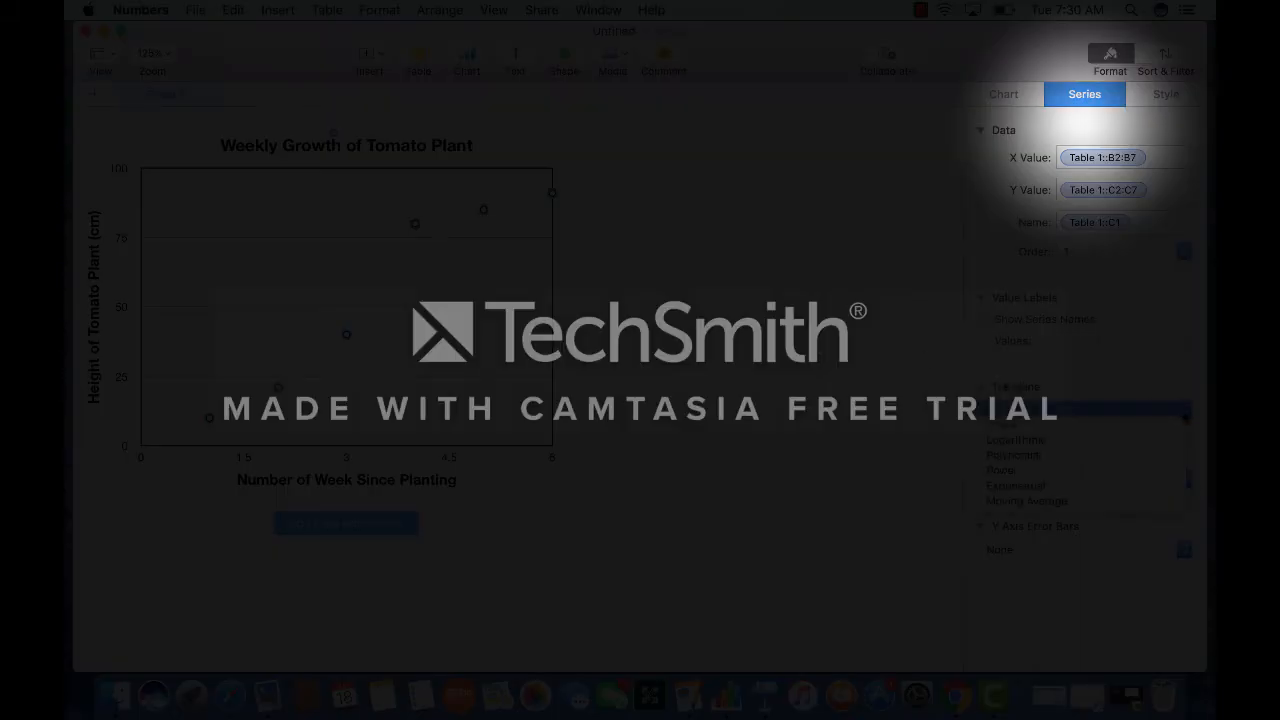
left_click(1176, 425)
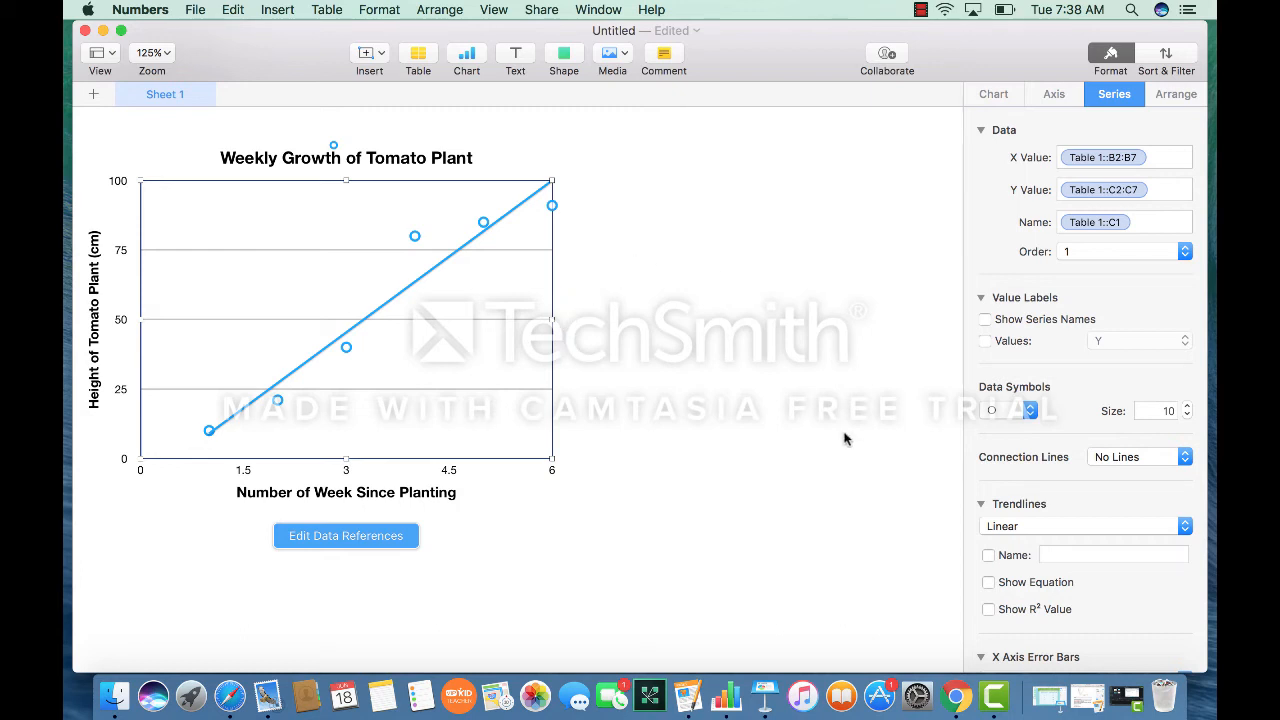
Show the linear trendline's equation on the chart and set its font size to 14 pt
left_click(988, 583)
left_click(173, 192)
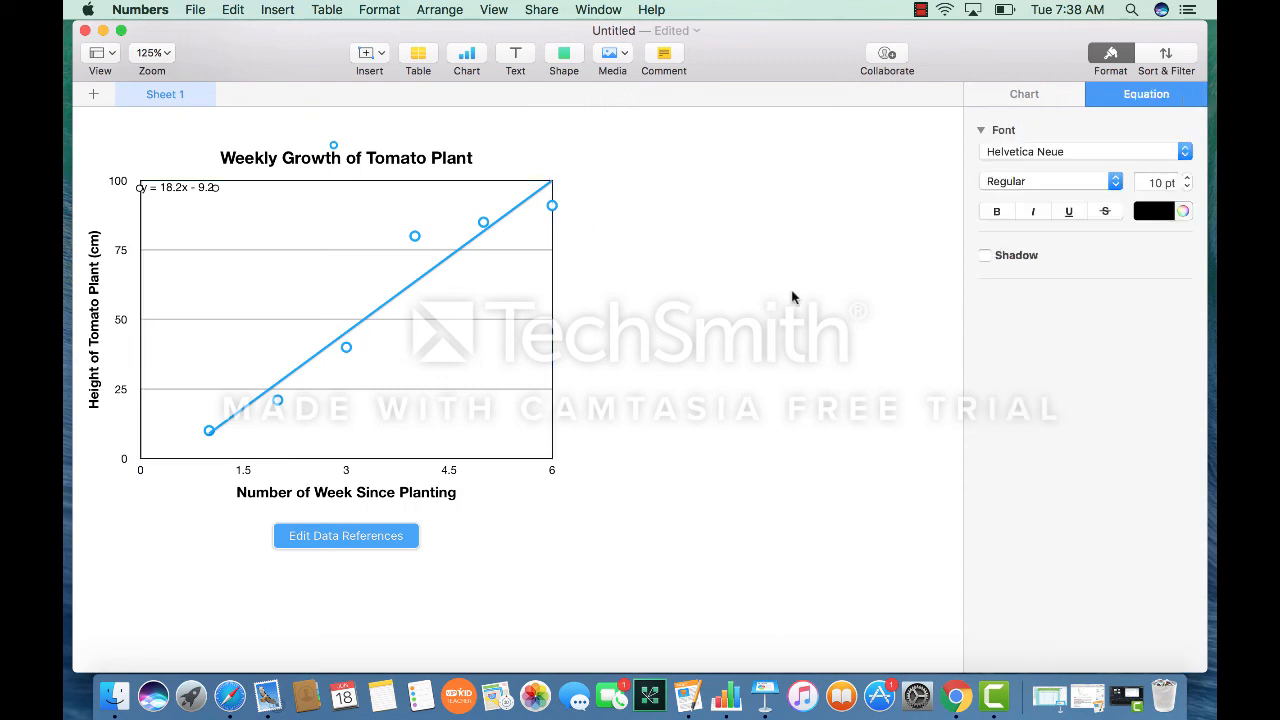
left_click(1187, 178)
left_click(1187, 178)
left_click(1187, 178)
left_click(1187, 178)
Change the text color of the trendline equation to Aqua and deselect the chart
left_click(1183, 211)
left_click(470, 390)
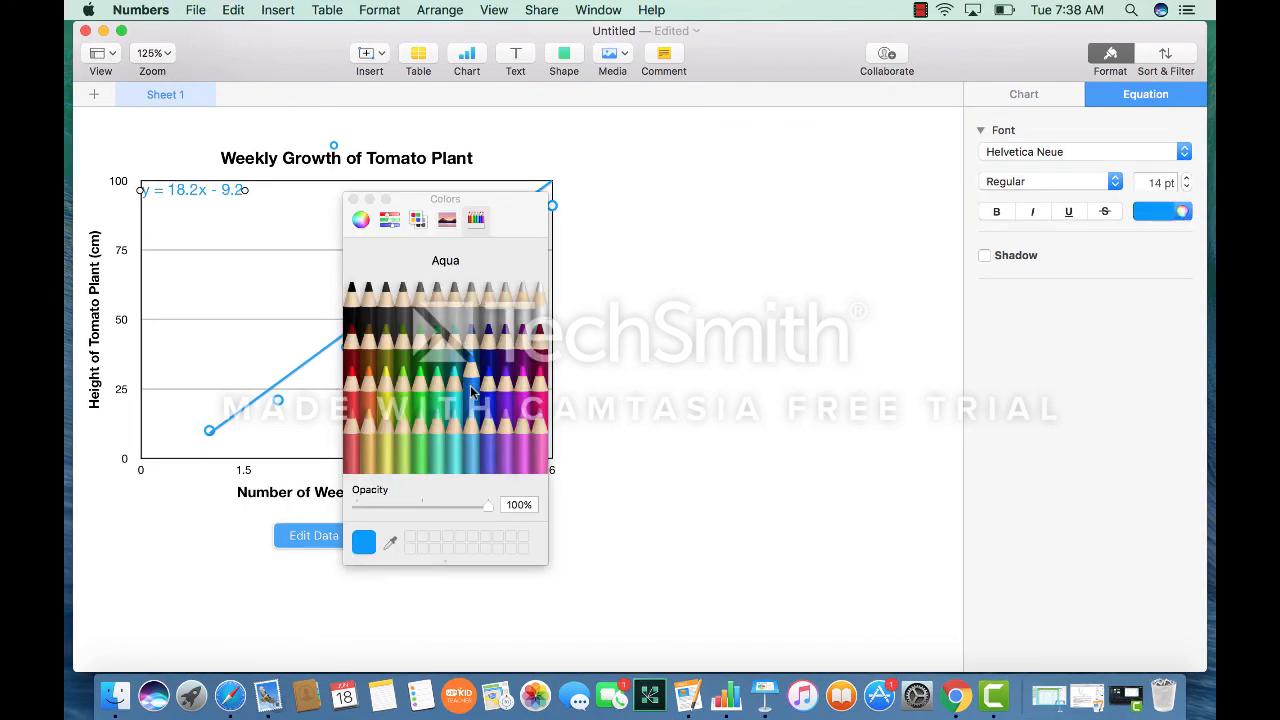
left_click(591, 289)
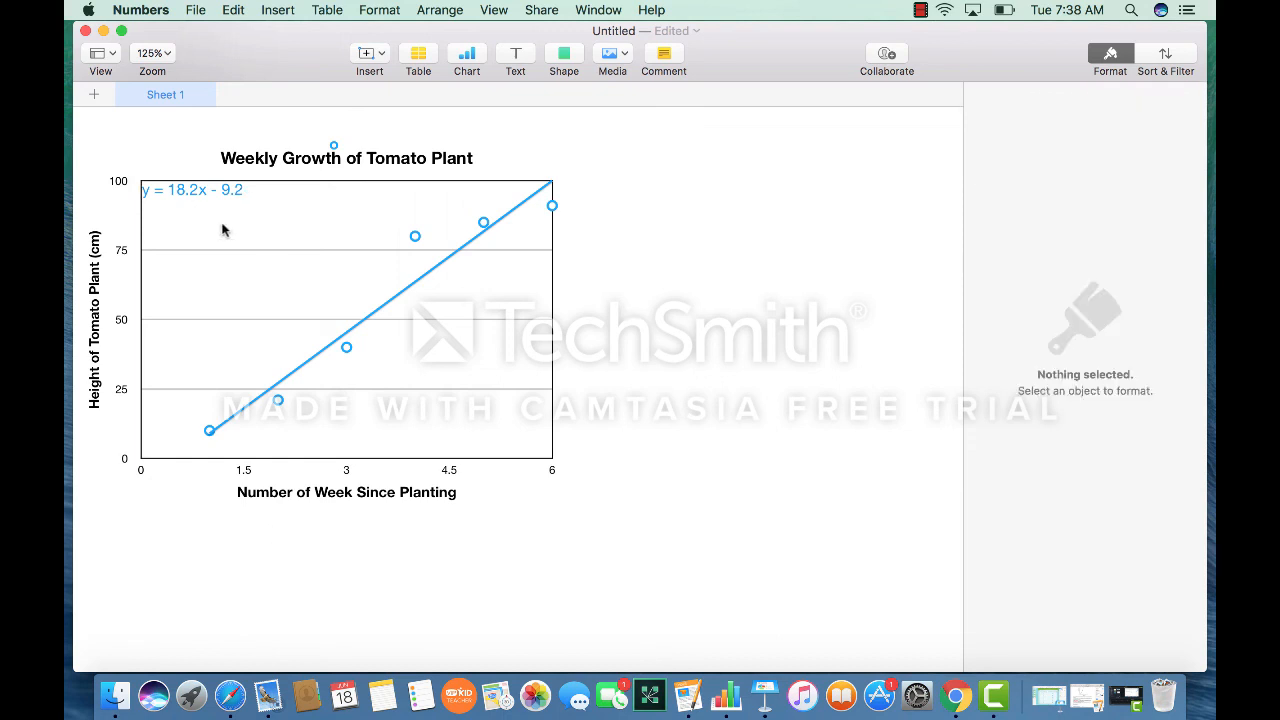